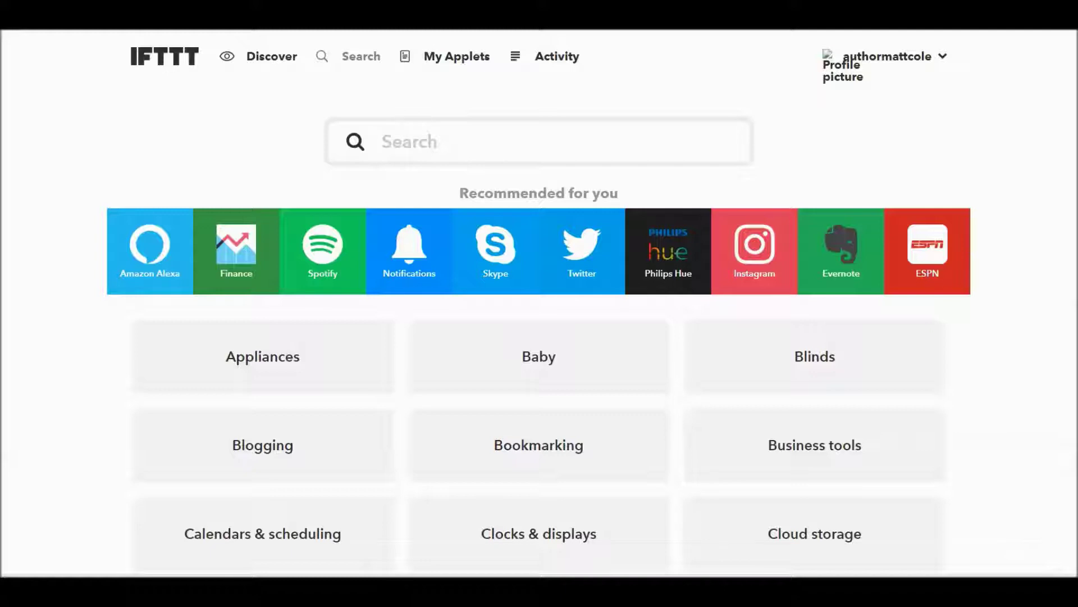
Focus the big Search box on the Discover page to search for shared applets
left_click(420, 141)
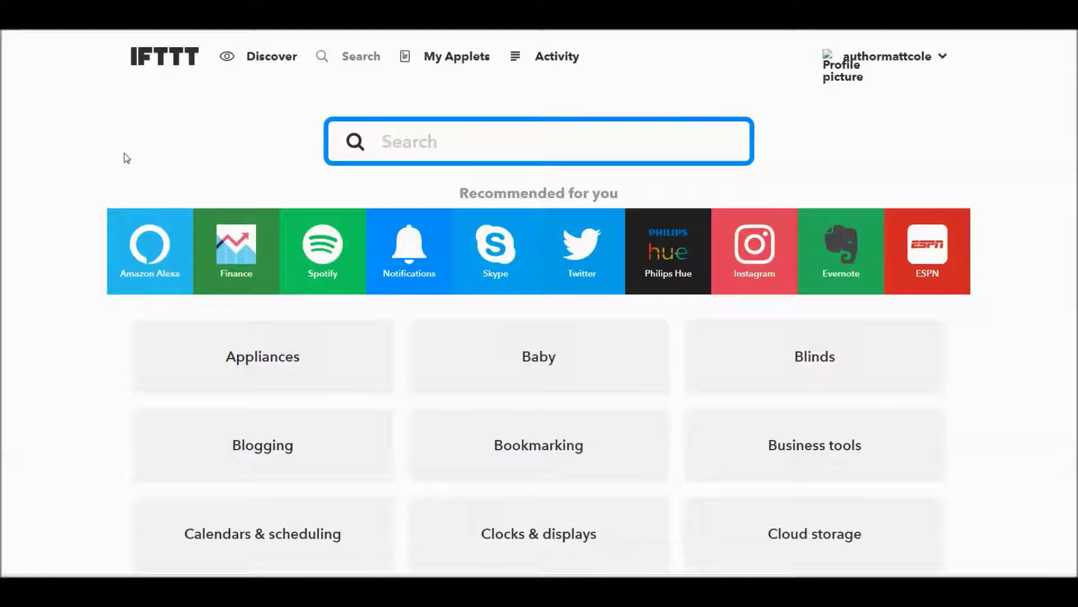
Search for the applet creator's username and browse the resulting Applets list
type("theplexus")
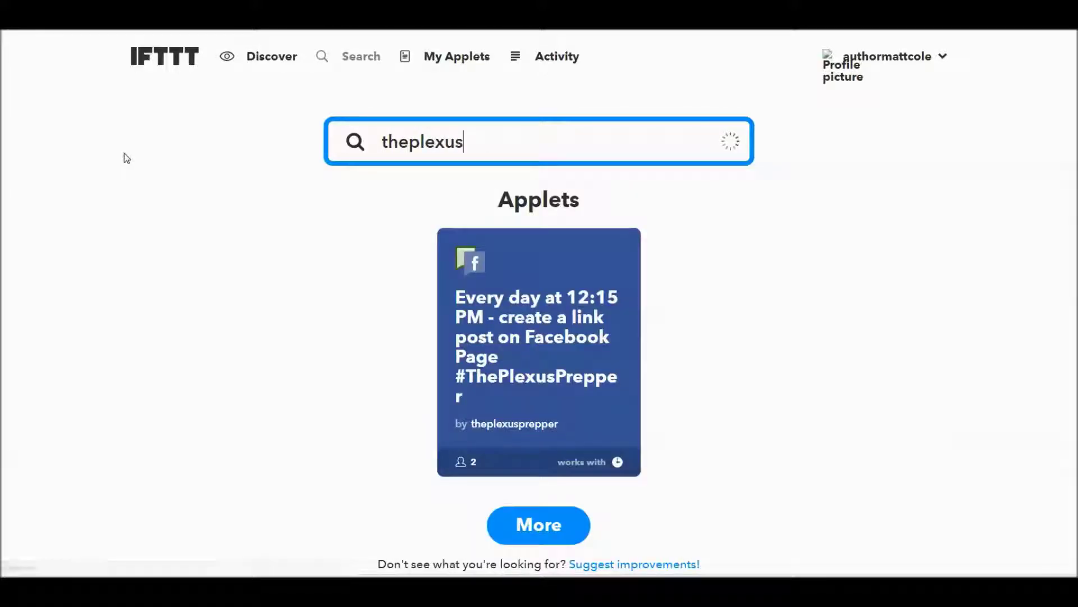
type("preppe")
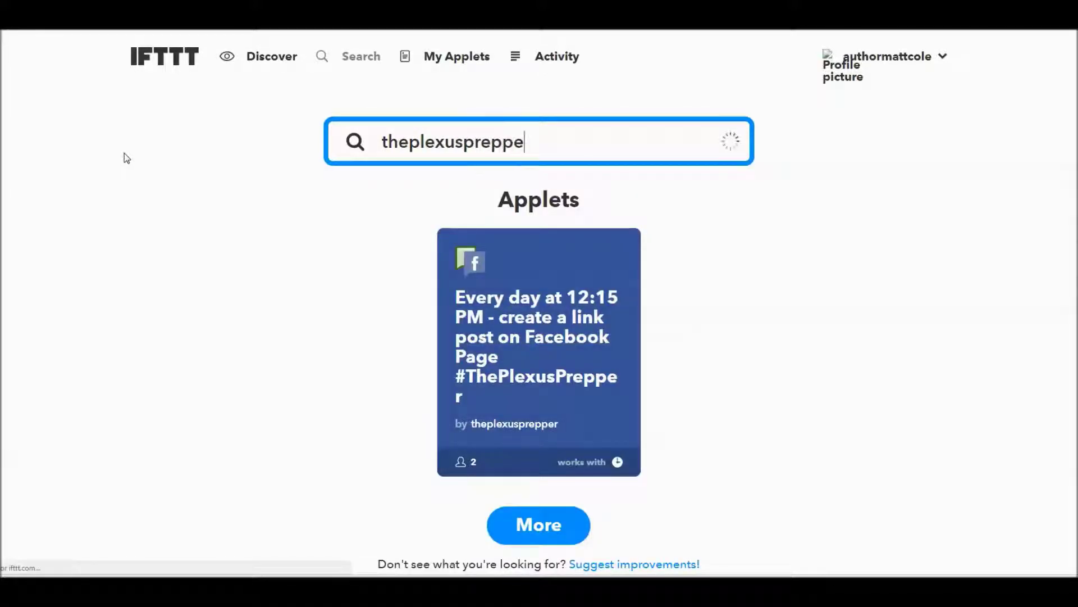
type("r")
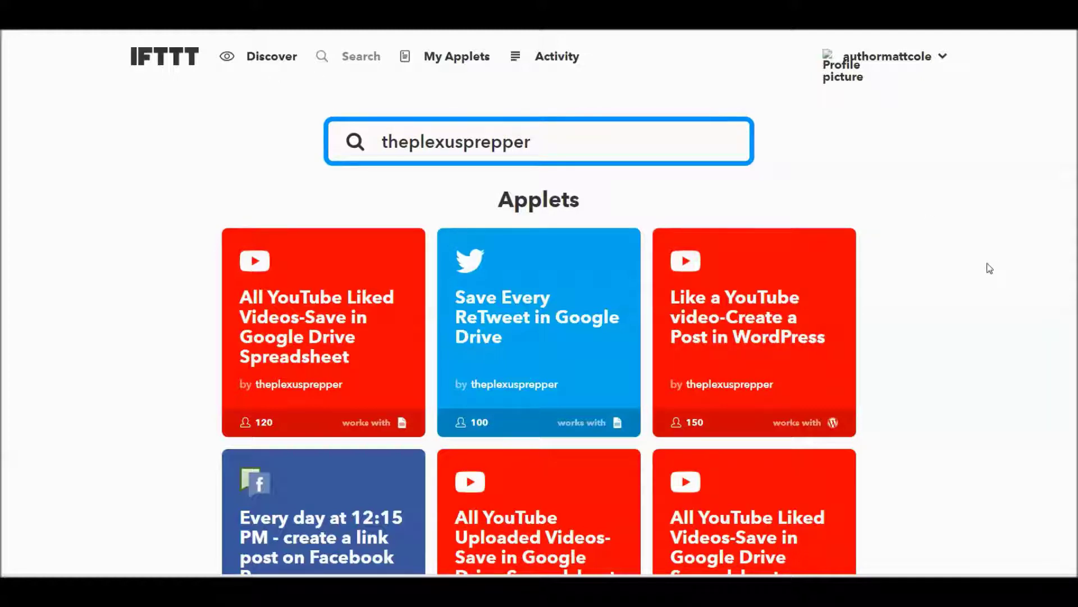
scroll(985, 269, "down", 7)
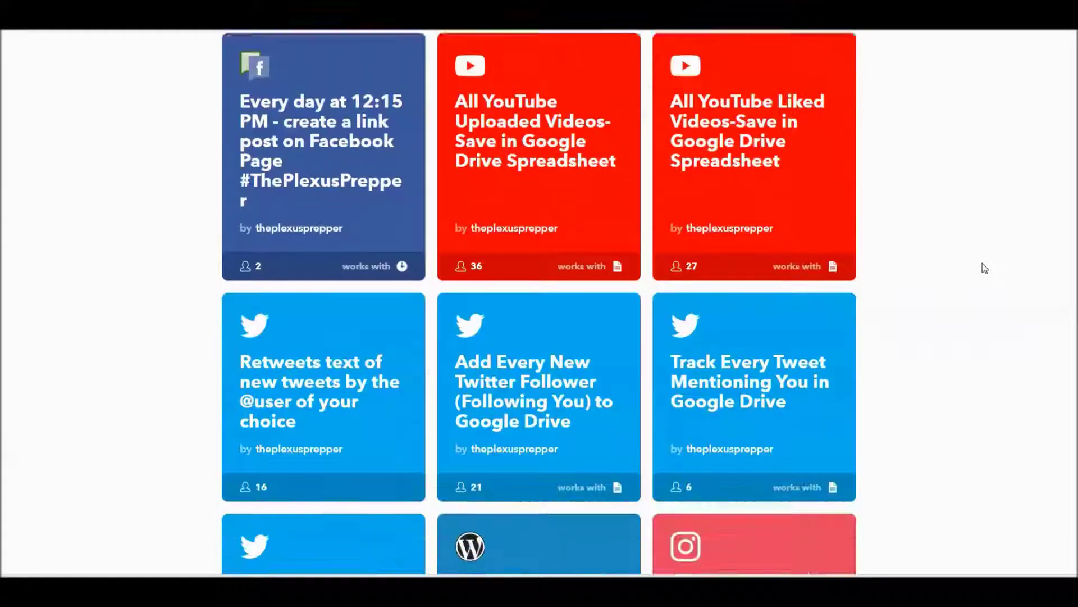
scroll(985, 269, "down", 12)
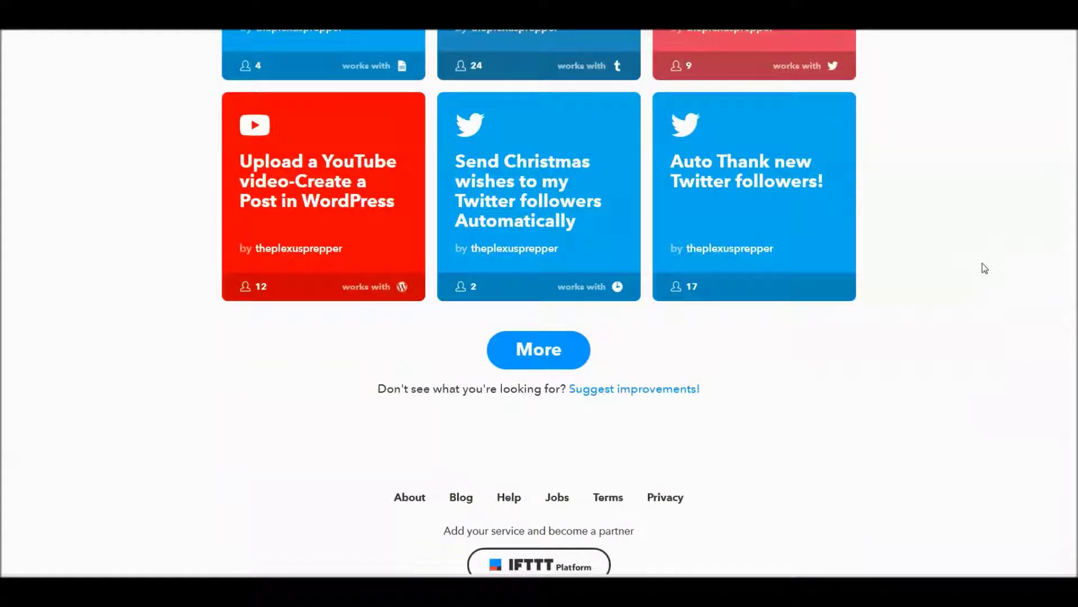
scroll(985, 268, "up", 2)
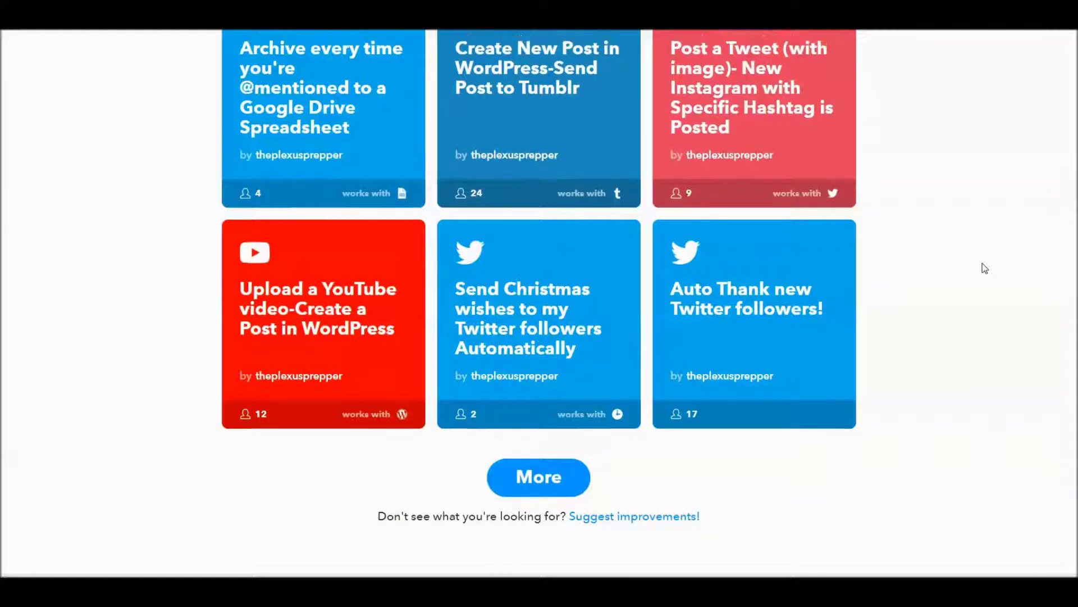
scroll(984, 269, "up", 17)
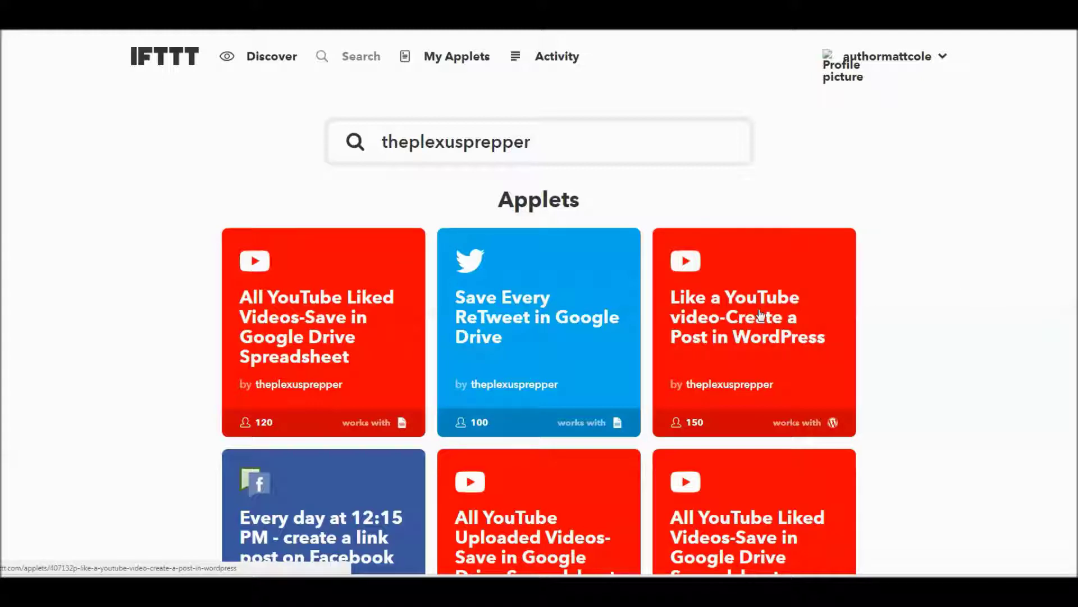
Turn on the 'Like a YouTube video-Create a Post in WordPress' applet from its page
left_click(754, 344)
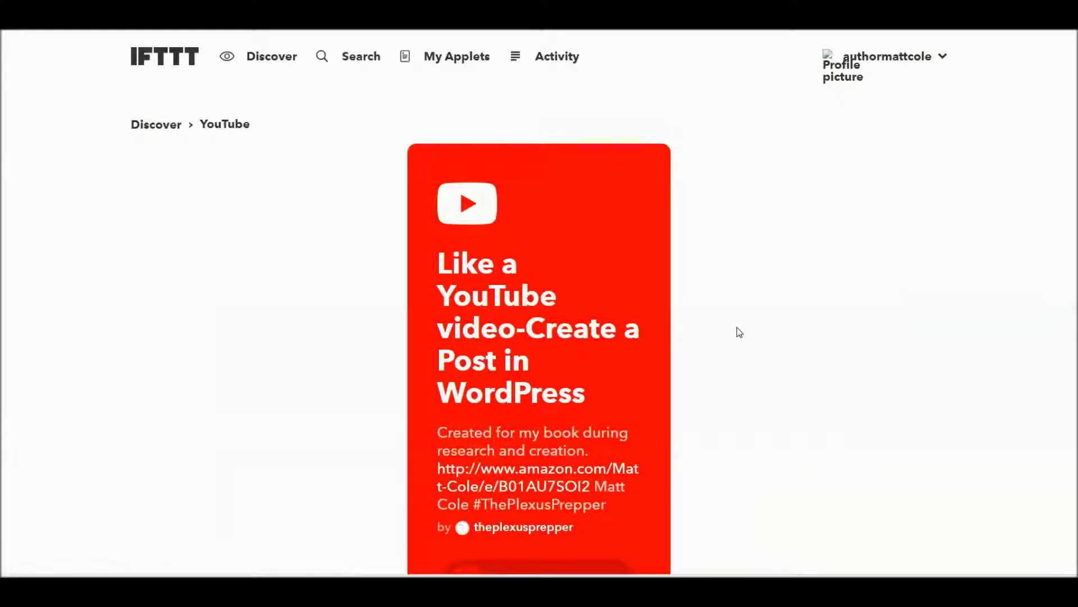
scroll(771, 328, "down", 2)
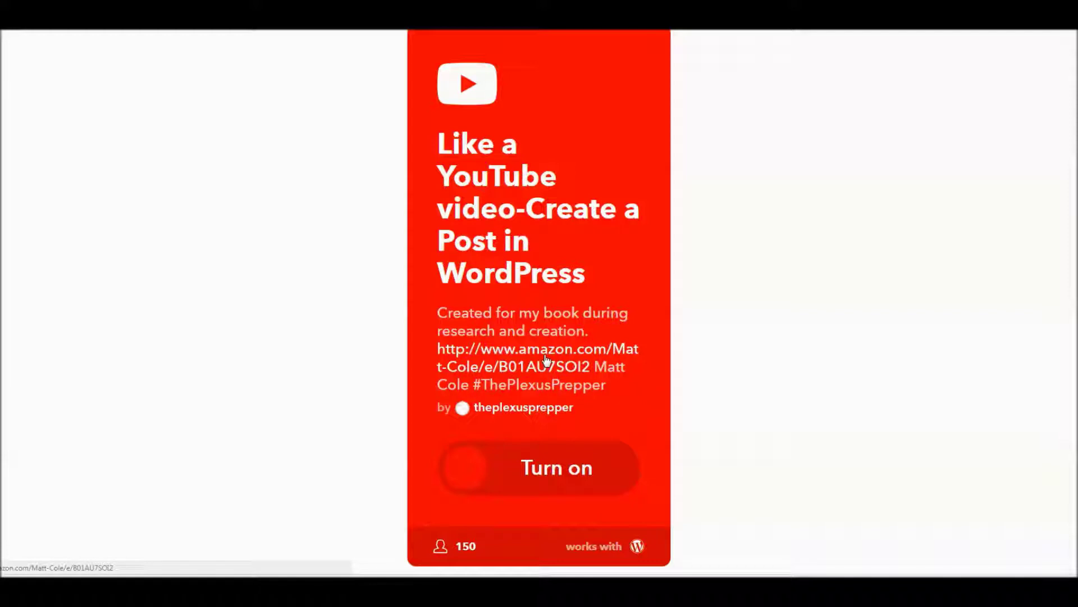
left_click(466, 468)
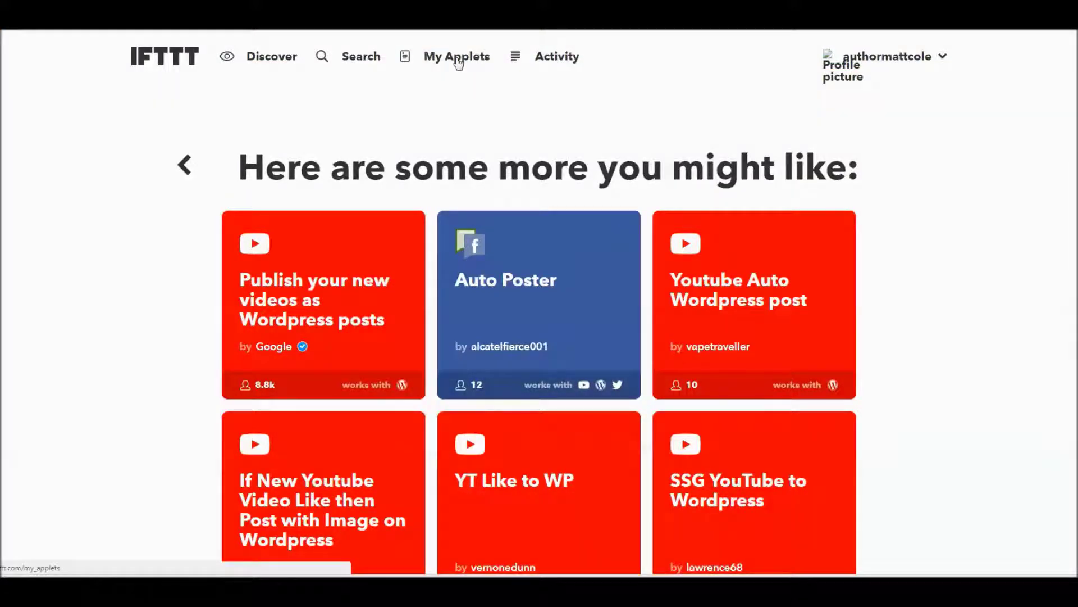
left_click(456, 76)
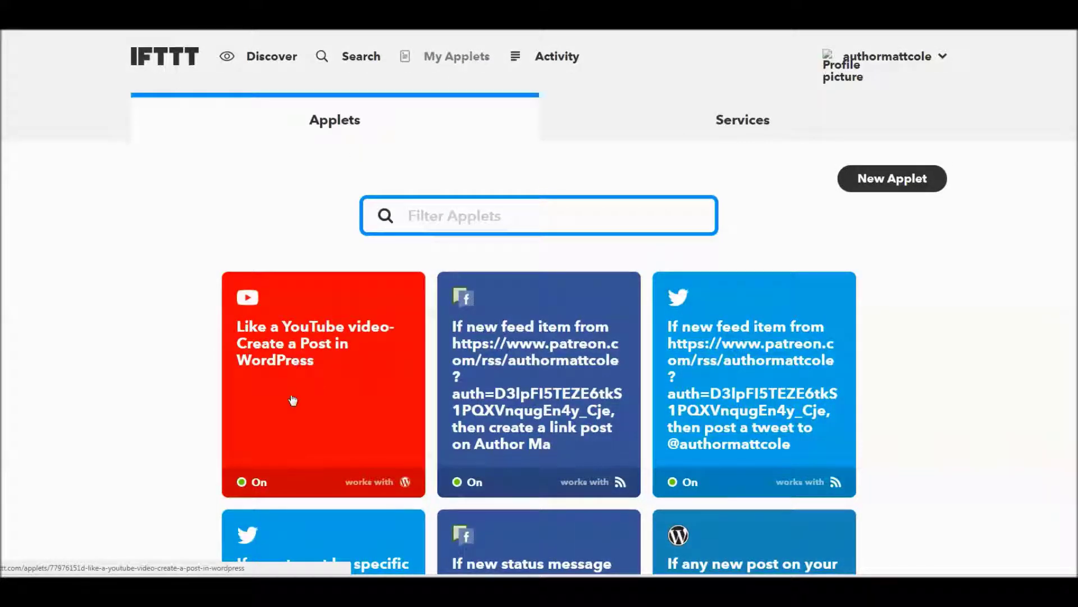
Open the enabled YouTube-to-WordPress applet from My Applets and bring up its settings
left_click(323, 390)
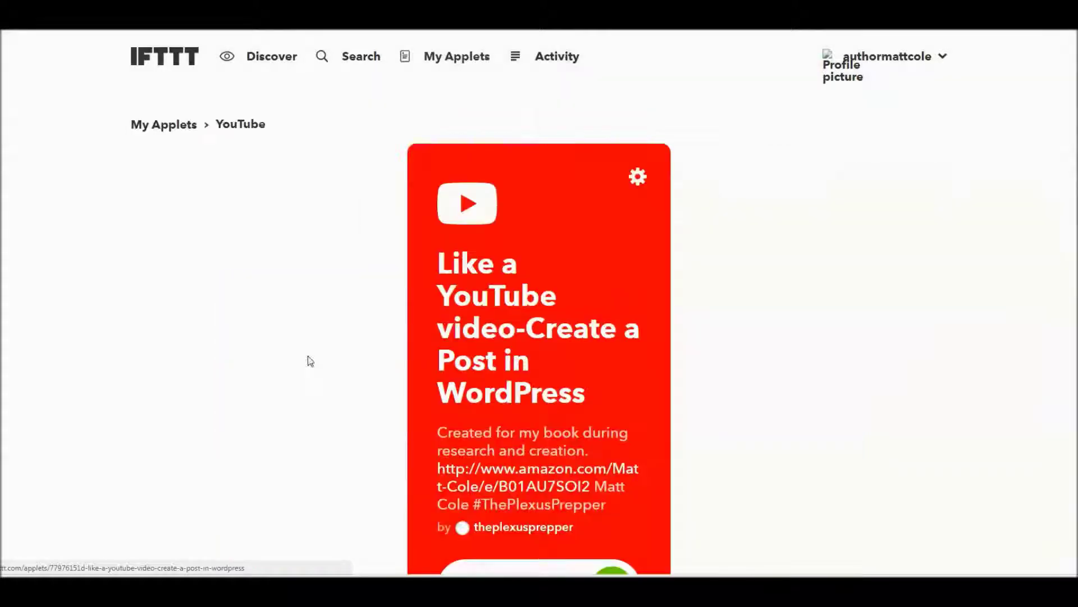
scroll(787, 330, "down", 1)
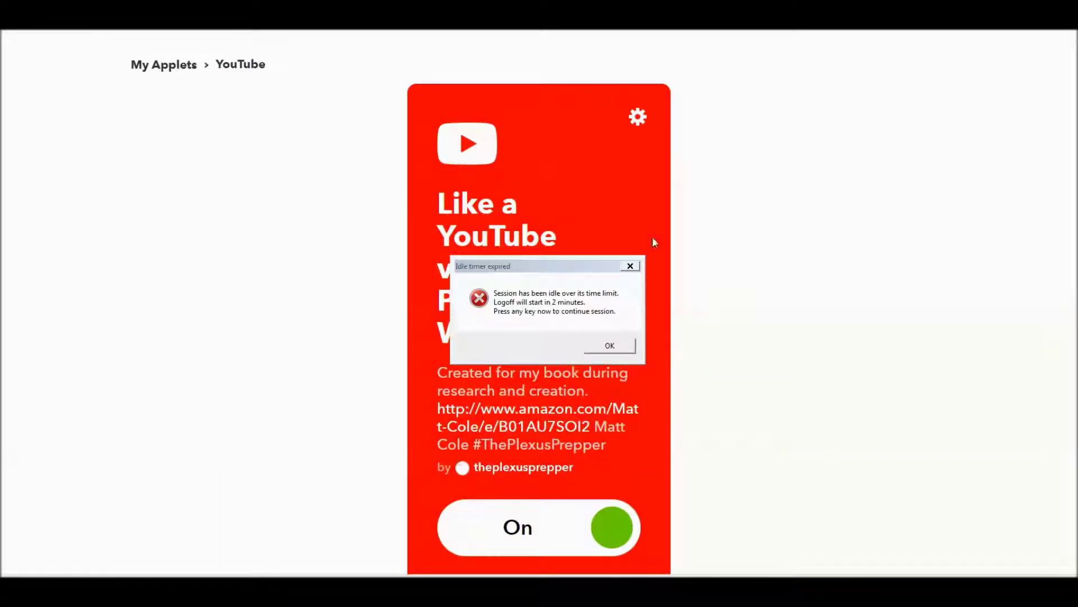
left_click_drag(593, 269, 601, 267)
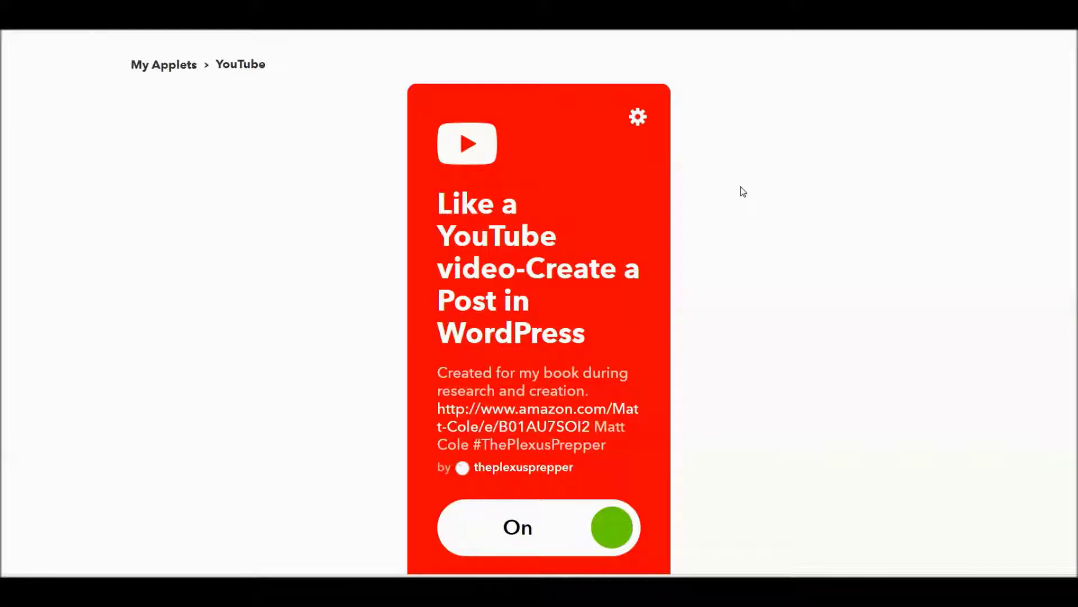
left_click(638, 117)
Scroll to the Create a post Title '{{Title}} - [Video]' and Body templates and select the Title
scroll(756, 194, "down", 2)
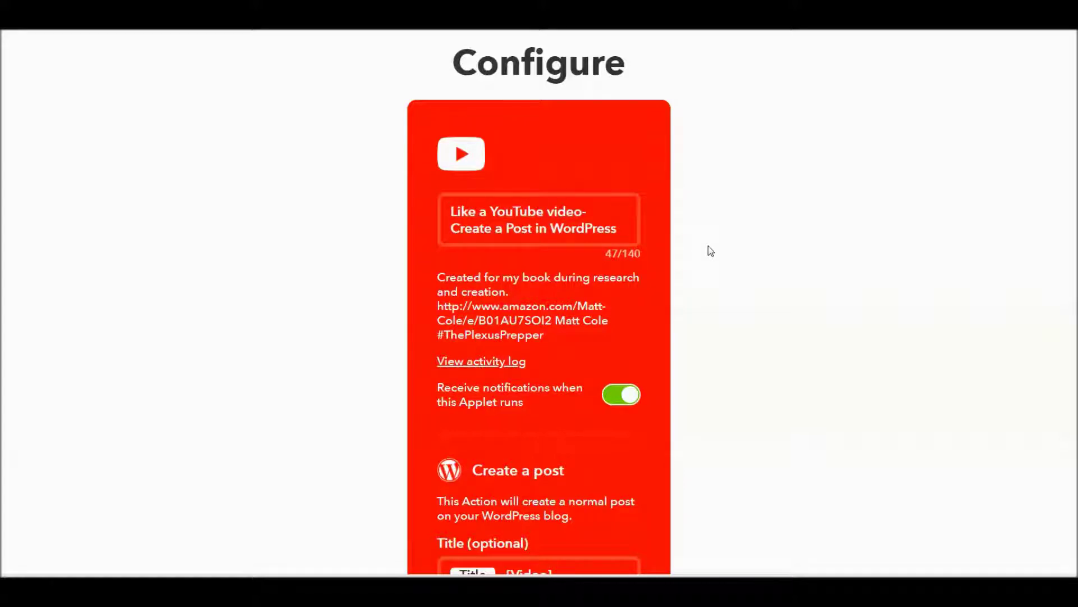
scroll(709, 247, "down", 1)
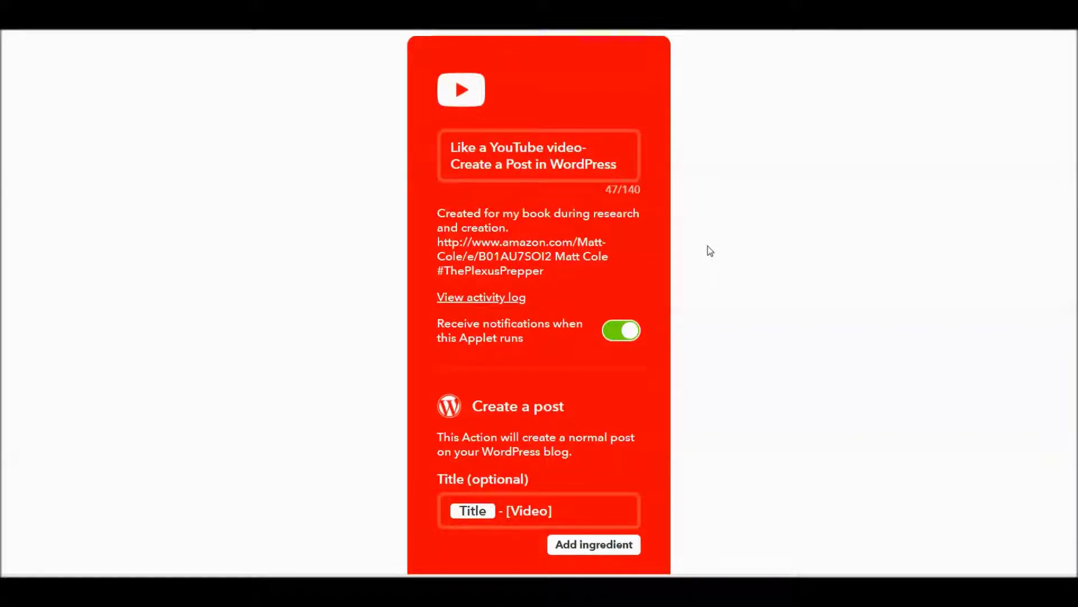
scroll(696, 242, "down", 1)
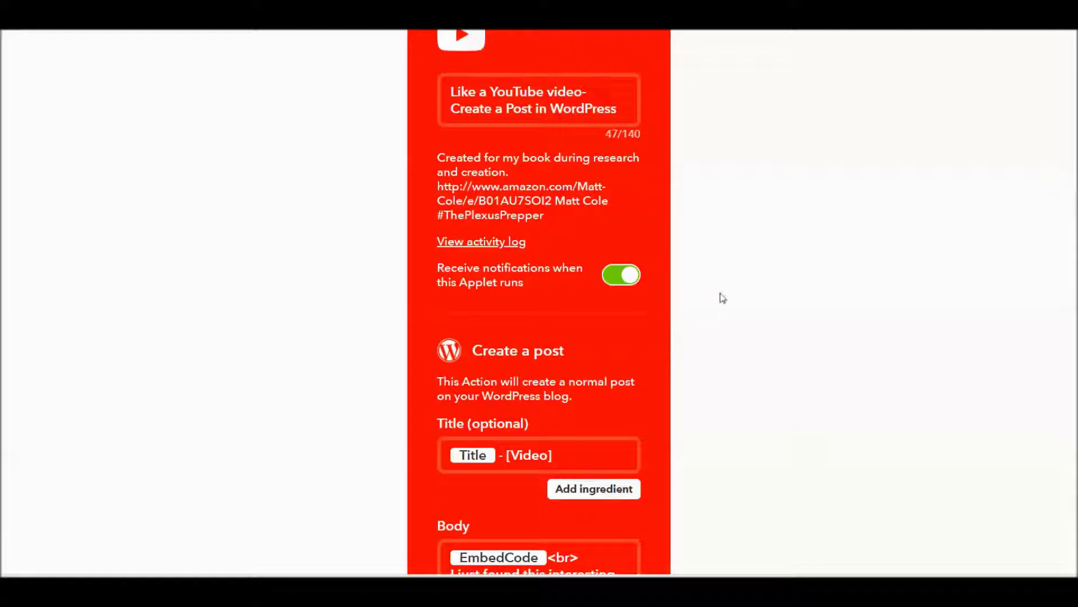
scroll(723, 300, "down", 2)
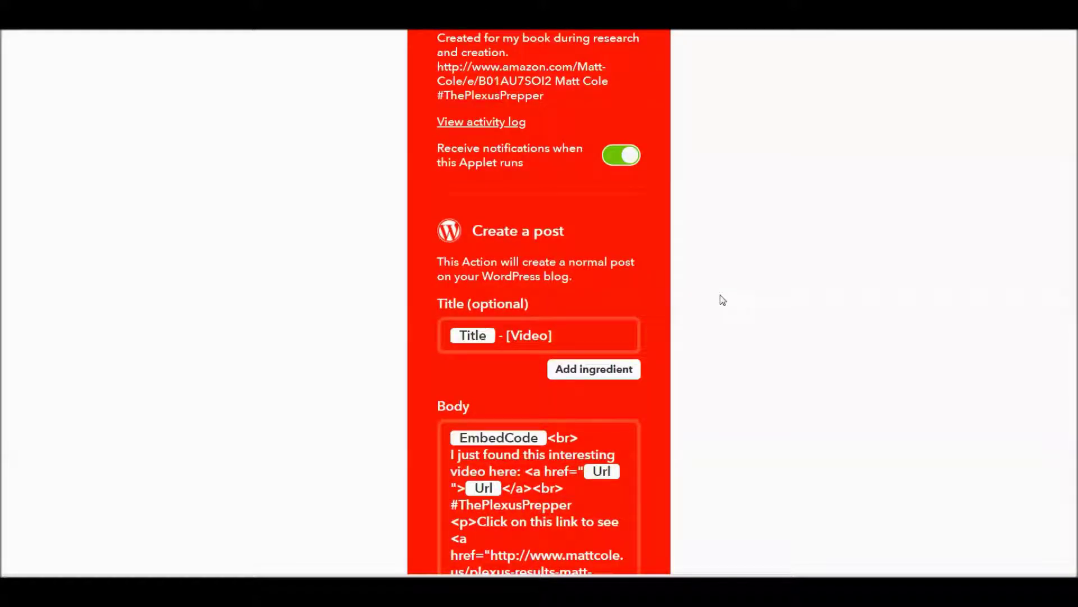
scroll(720, 300, "down", 2)
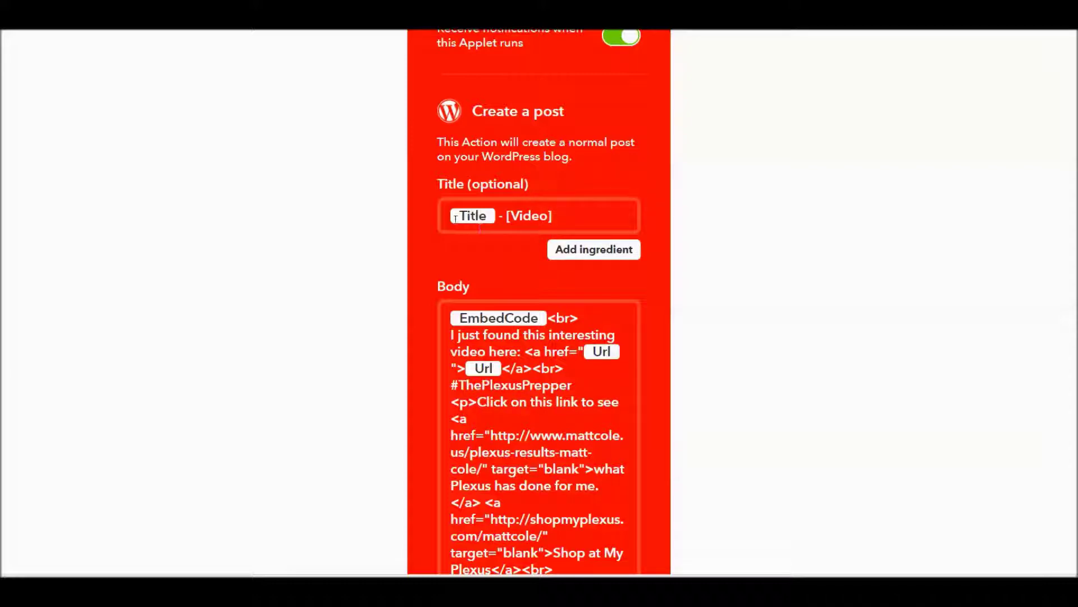
left_click(475, 218)
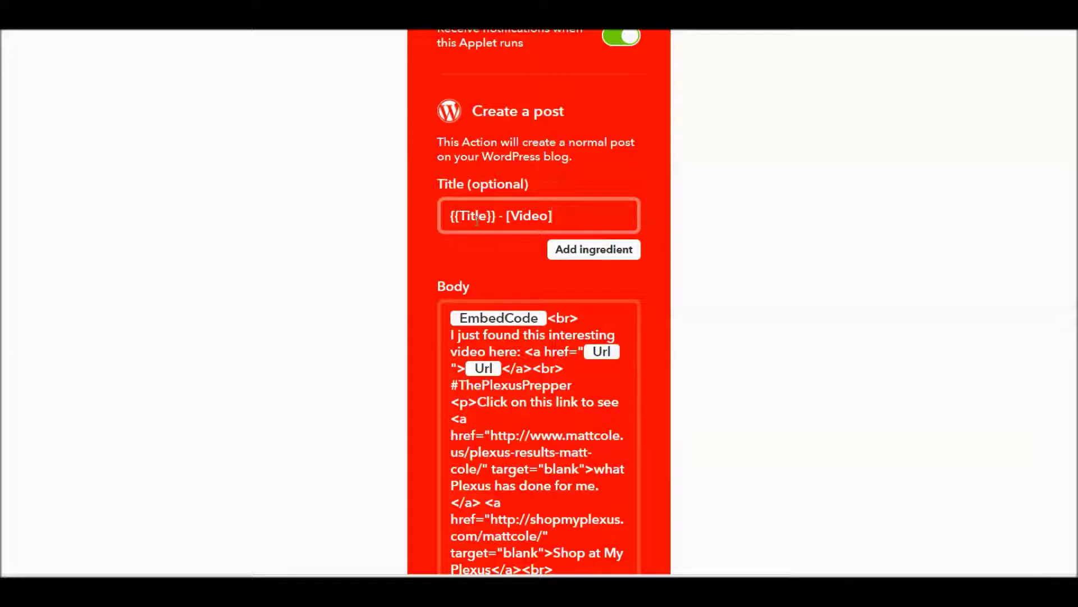
Review the Title's available liked-video ingredients without adding any, then open the Body for editing
left_click(595, 249)
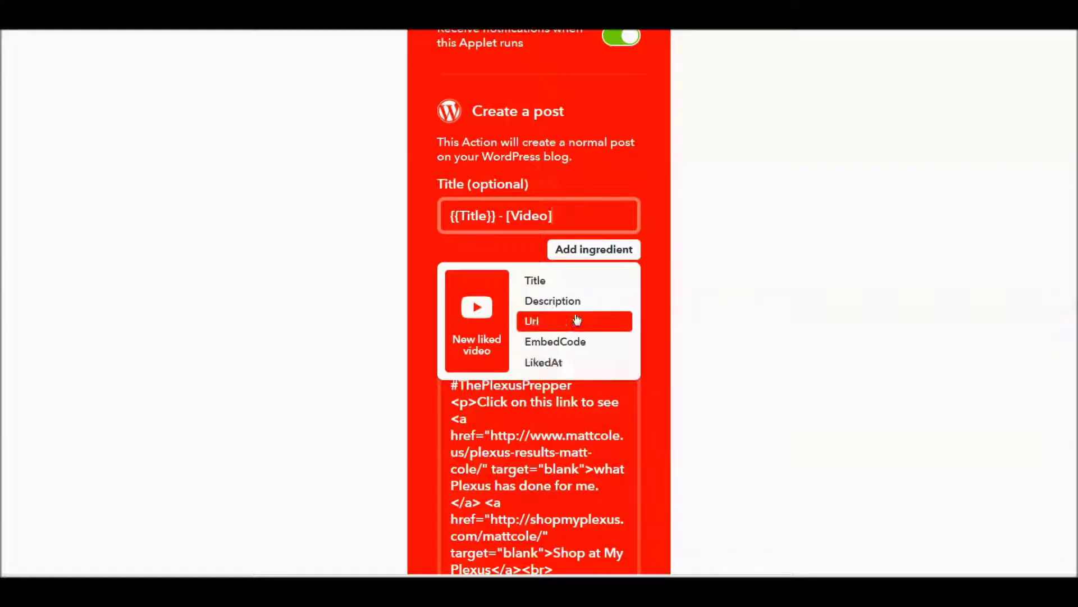
left_click(727, 235)
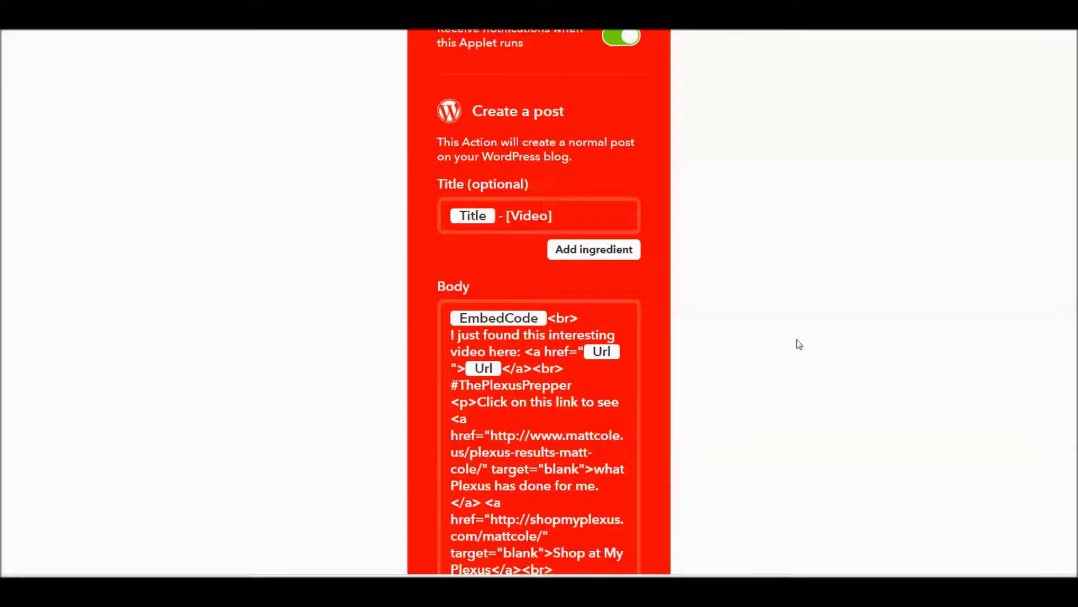
scroll(799, 343, "down", 2)
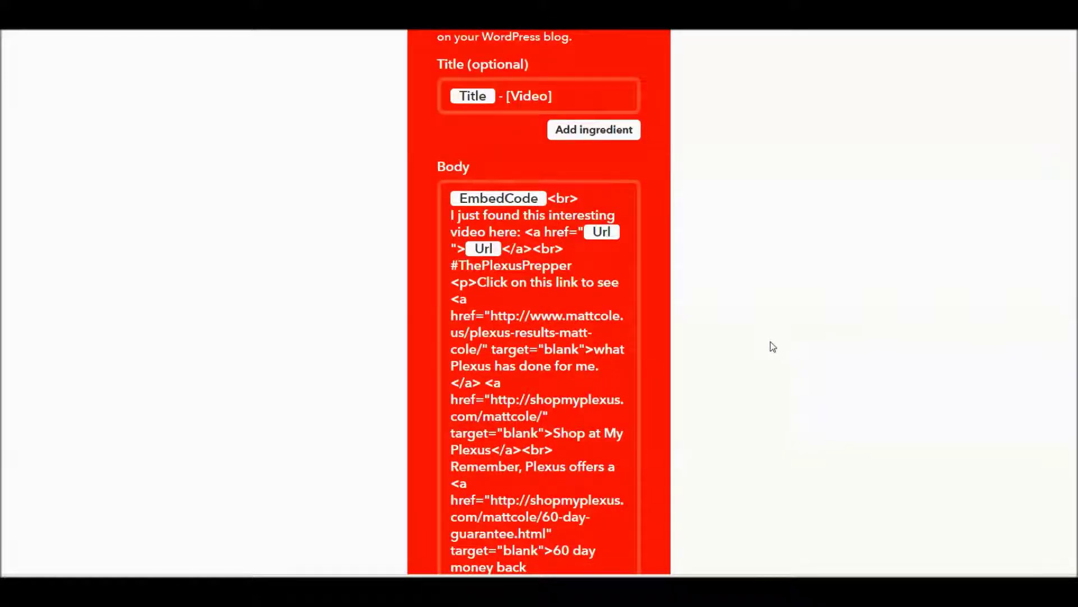
scroll(771, 340, "down", 1)
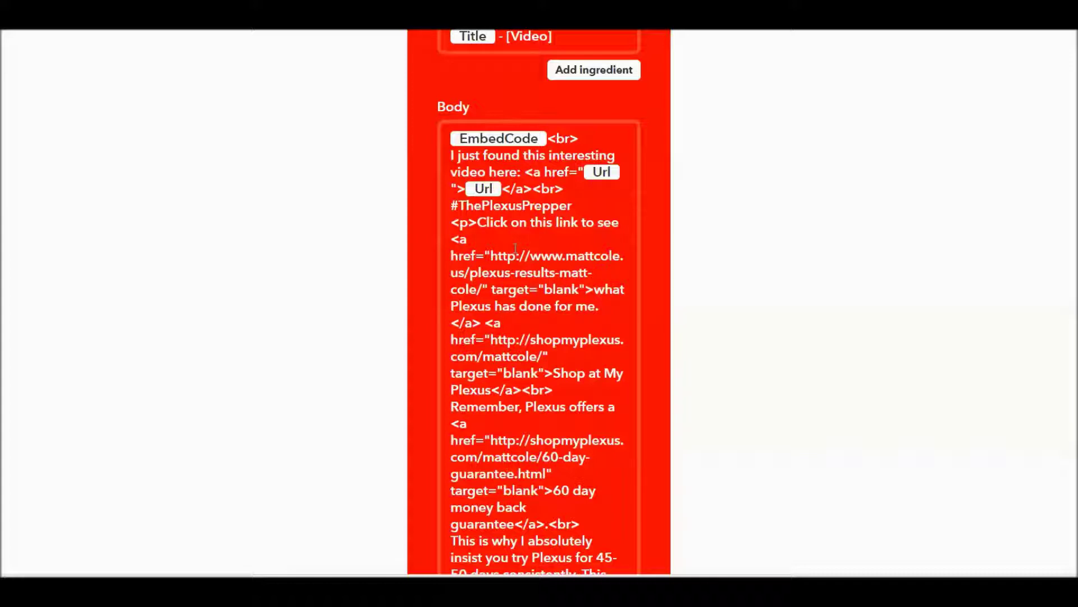
left_click(517, 247)
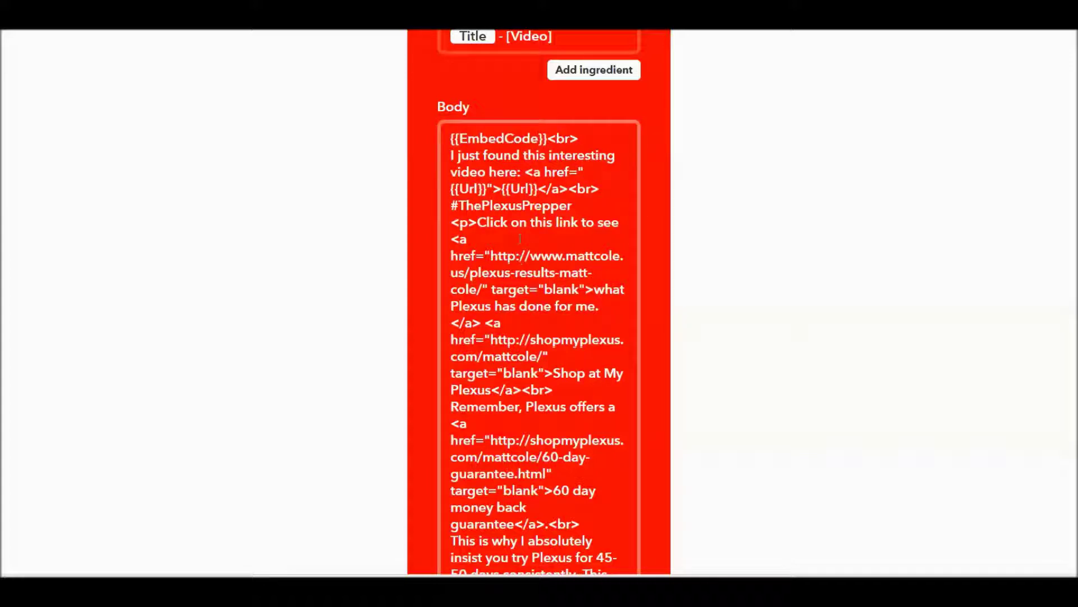
Cut the Body to EmbedCode plus the 'I just found this interesting video here' link; category 'Videos'
left_click_drag(547, 138, 455, 139)
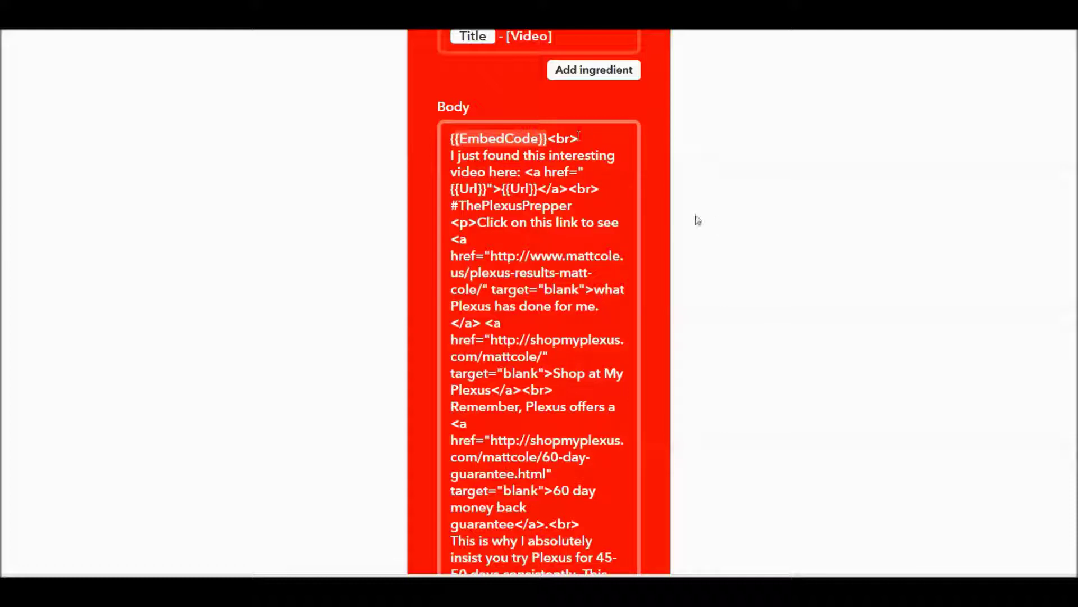
scroll(715, 224, "down", 2)
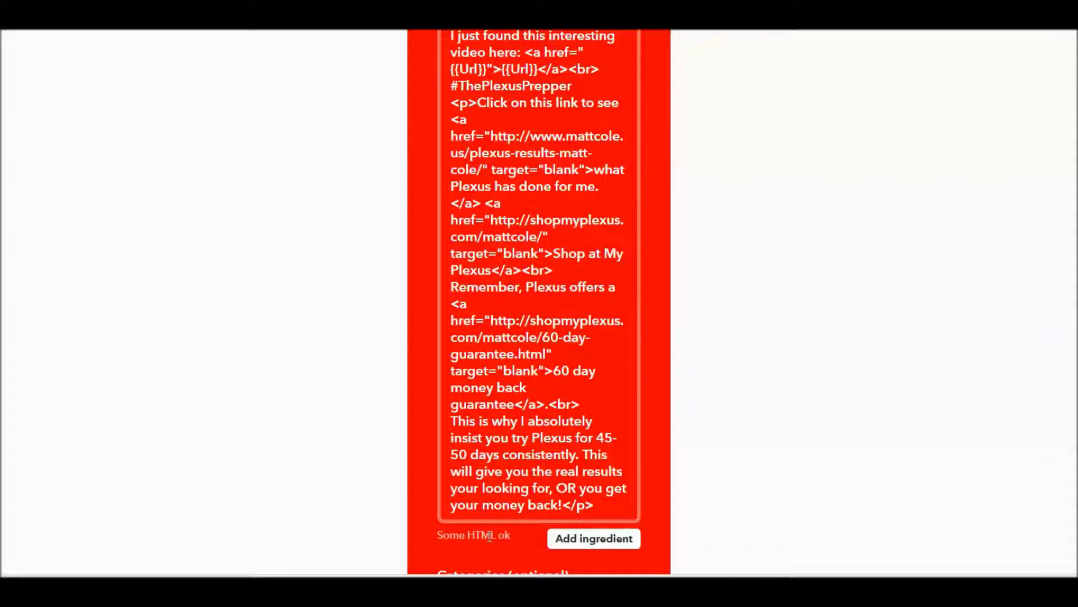
scroll(774, 346, "up", 2)
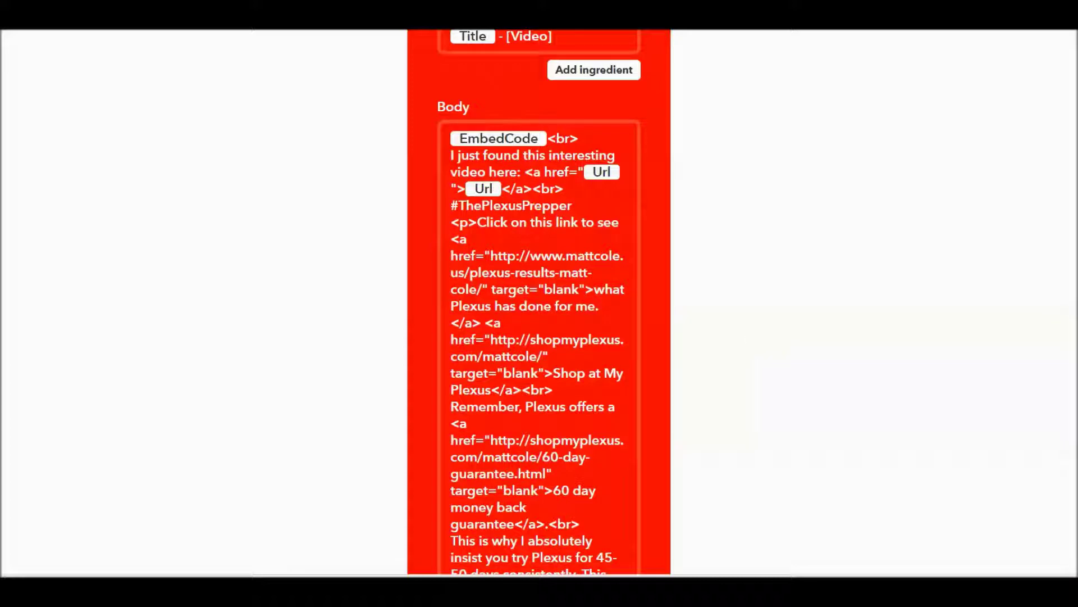
left_click(469, 222)
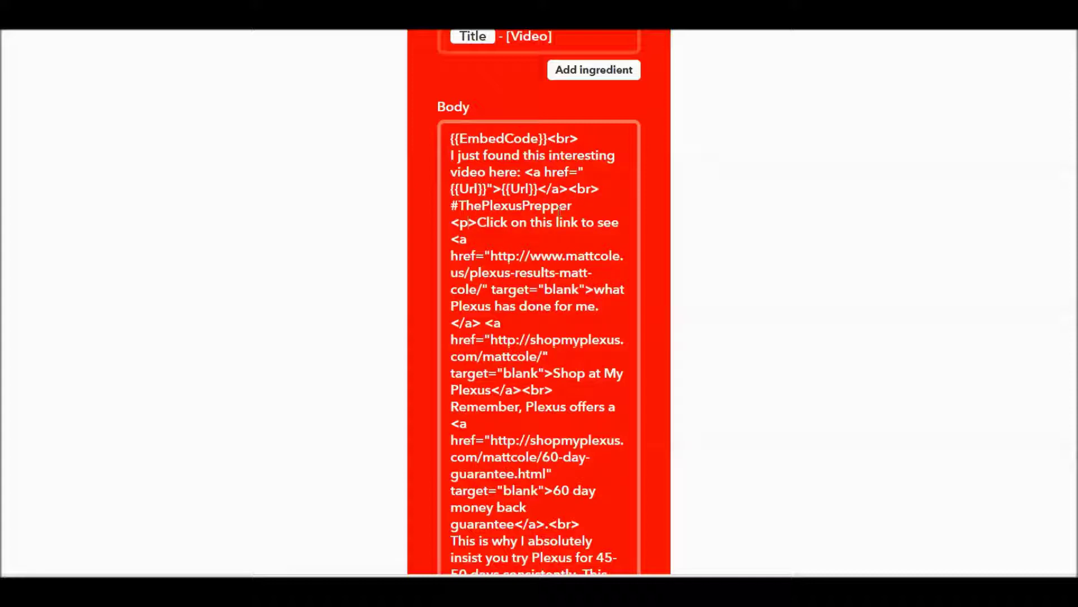
left_click_drag(535, 189, 456, 190)
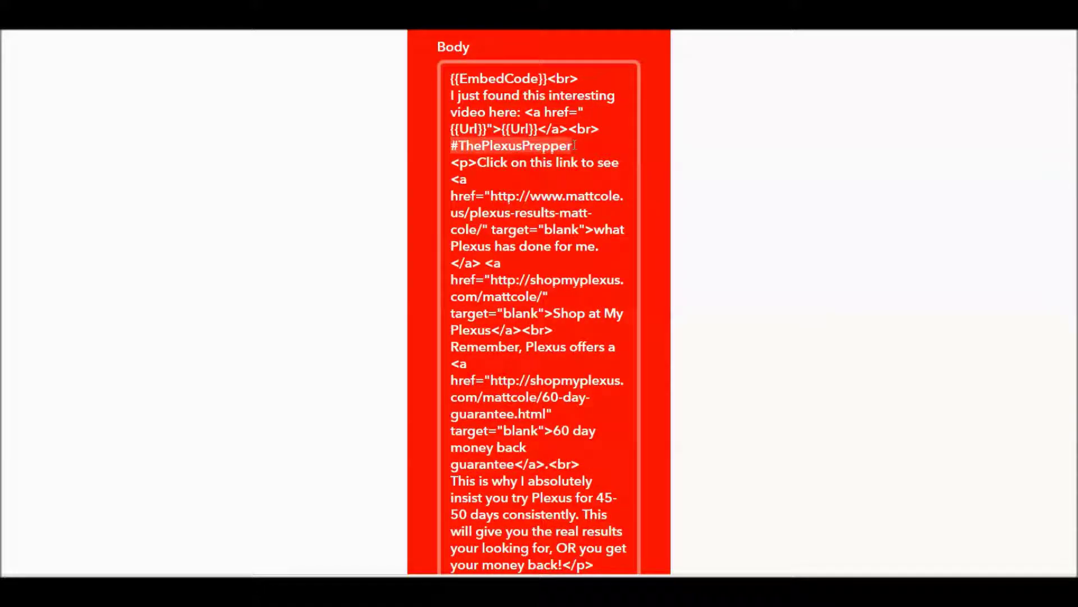
key("BackSpace")
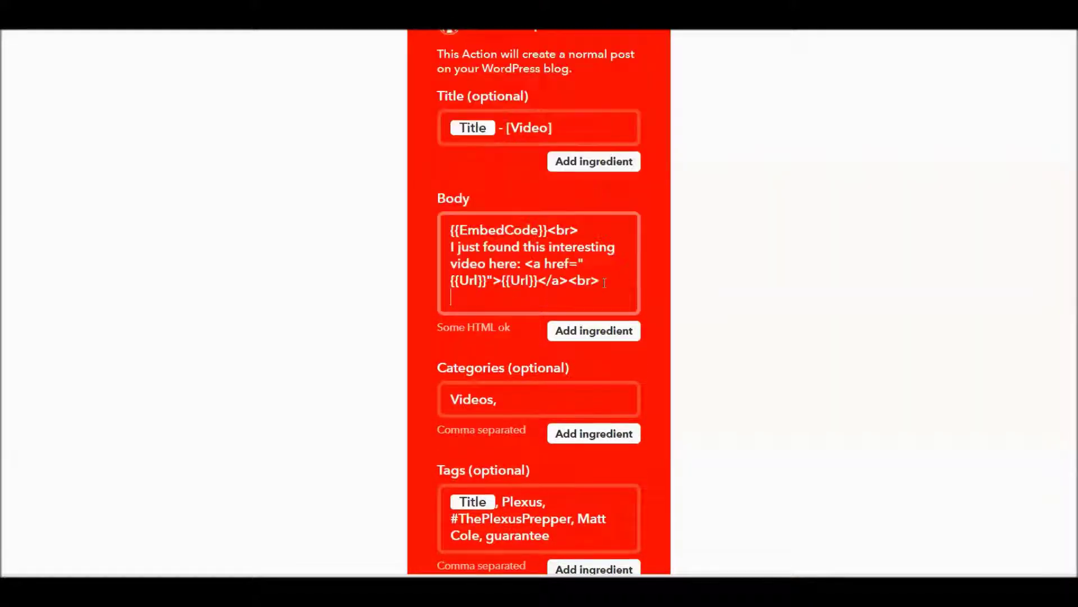
key("Return")
left_click(508, 402)
key("BackSpace")
key("BackSpace")
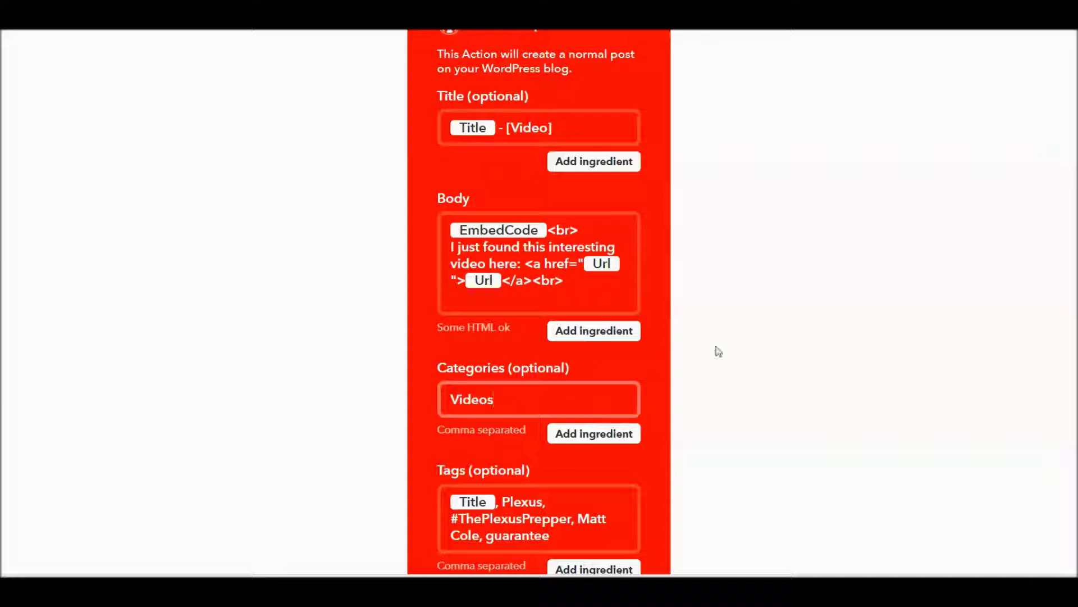
left_click(744, 347)
Delete the #ThePlexusPrepper, Plexus and guarantee tags, leaving the Title ingredient and one name
scroll(743, 346, "down", 2)
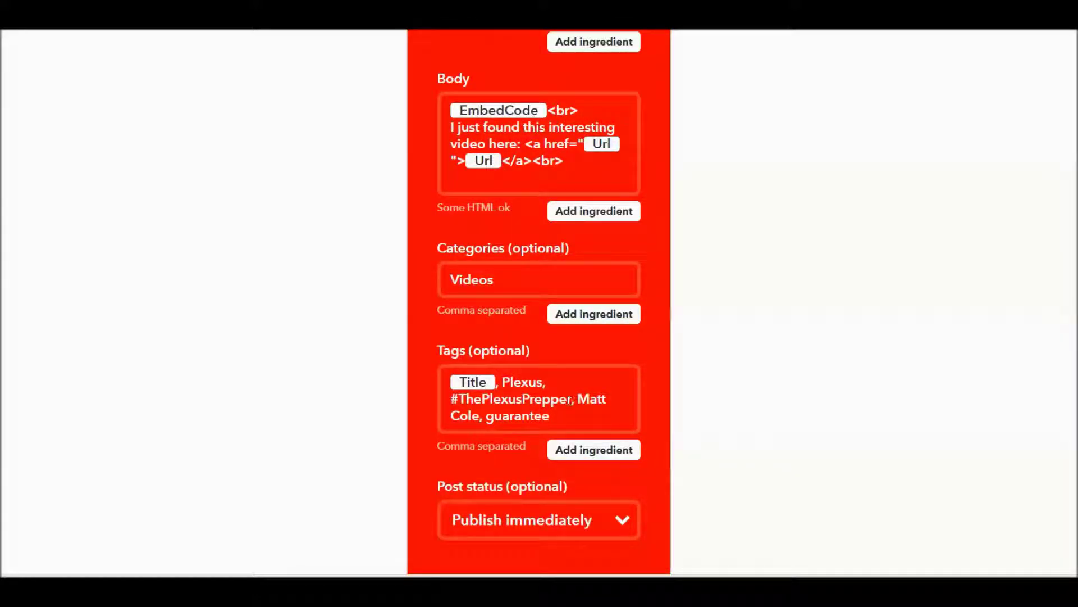
left_click_drag(571, 399, 452, 393)
key("Delete")
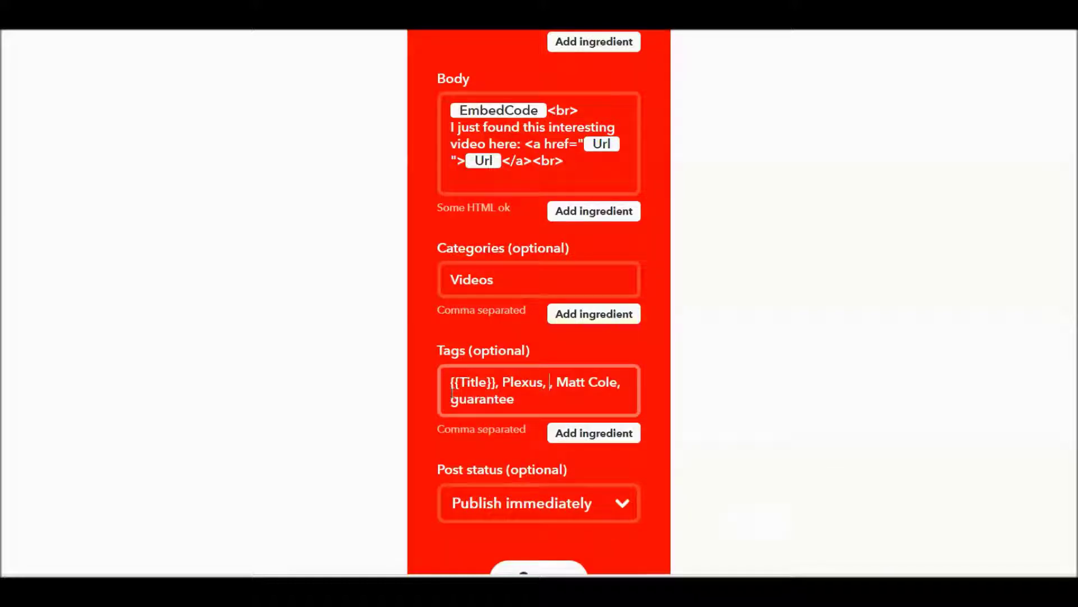
key("Delete")
key("Delete")
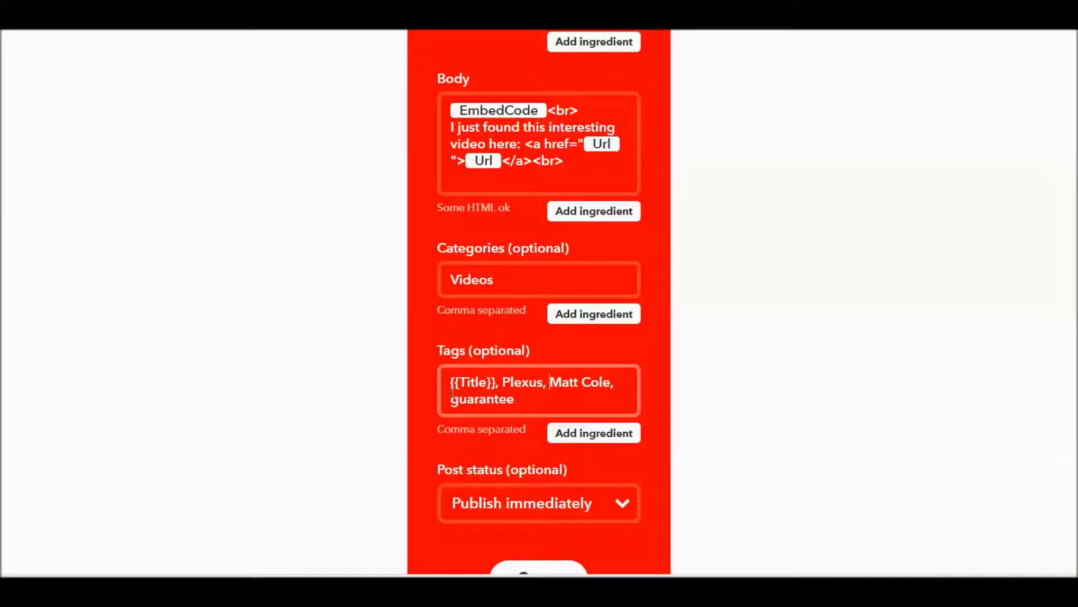
key("BackSpace")
key("BackSpace")
key("BackSpace")
key("BackSpace")
key("BackSpace")
key("BackSpace")
key("BackSpace")
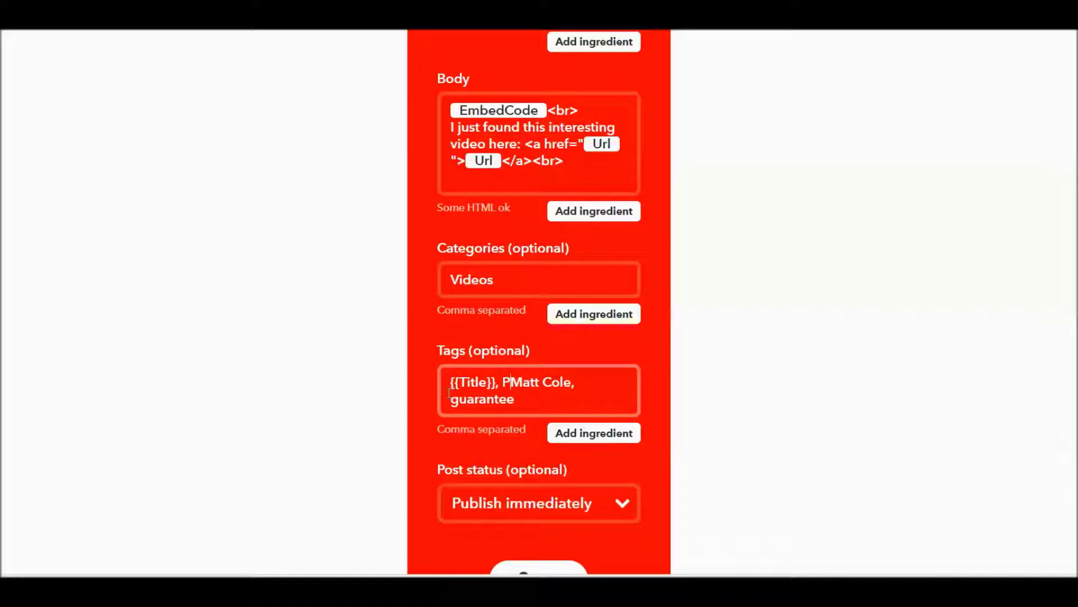
key("BackSpace")
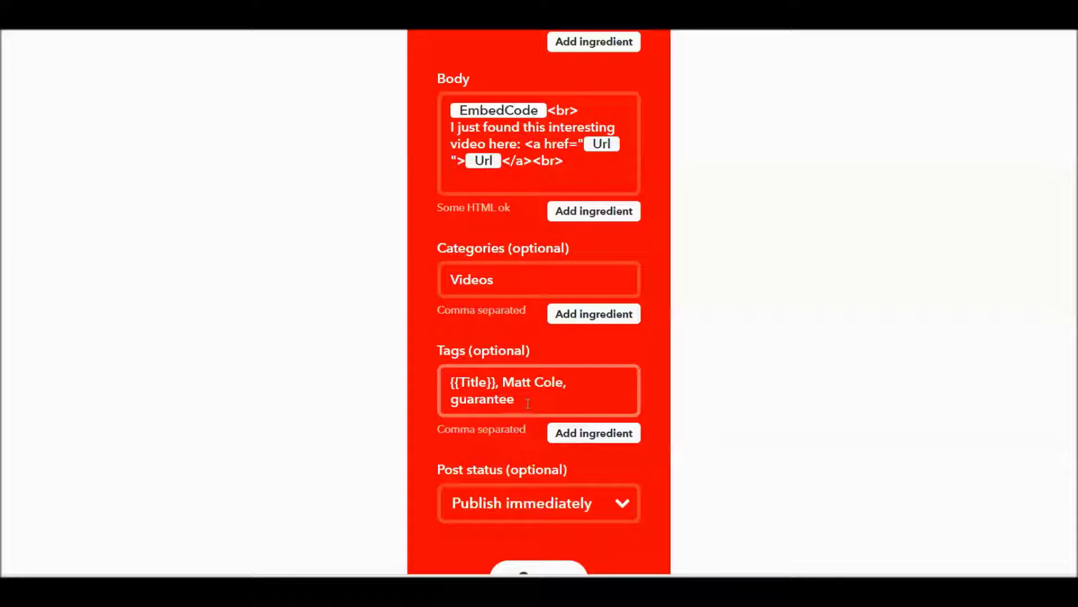
left_click_drag(527, 402, 452, 400)
key("BackSpace")
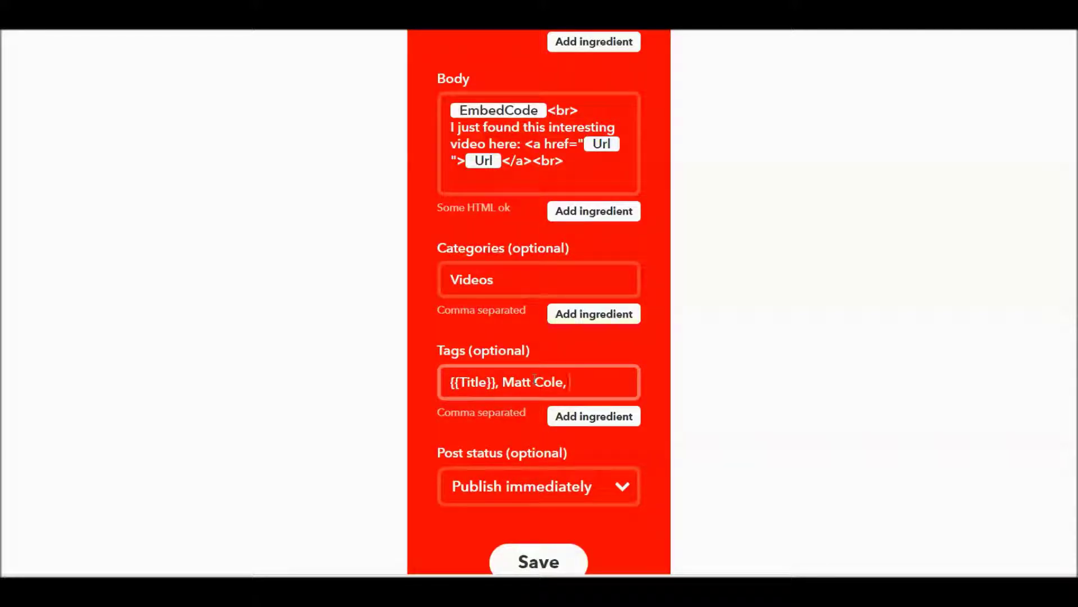
left_click(793, 386)
scroll(798, 384, "down", 1)
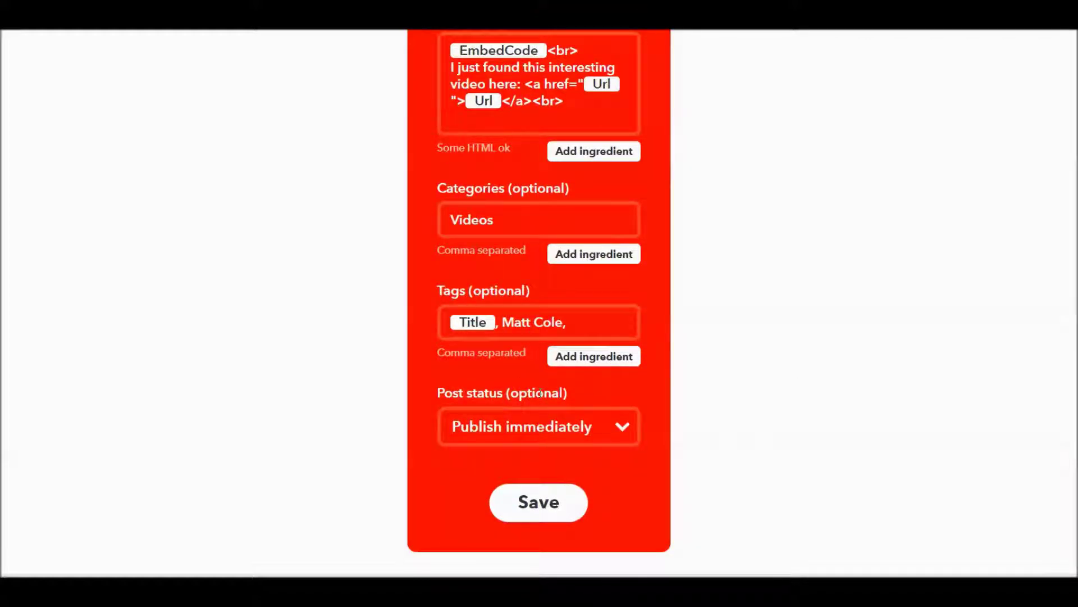
Keep Post status at Publish immediately and save the updated applet settings
scroll(737, 369, "down", 1)
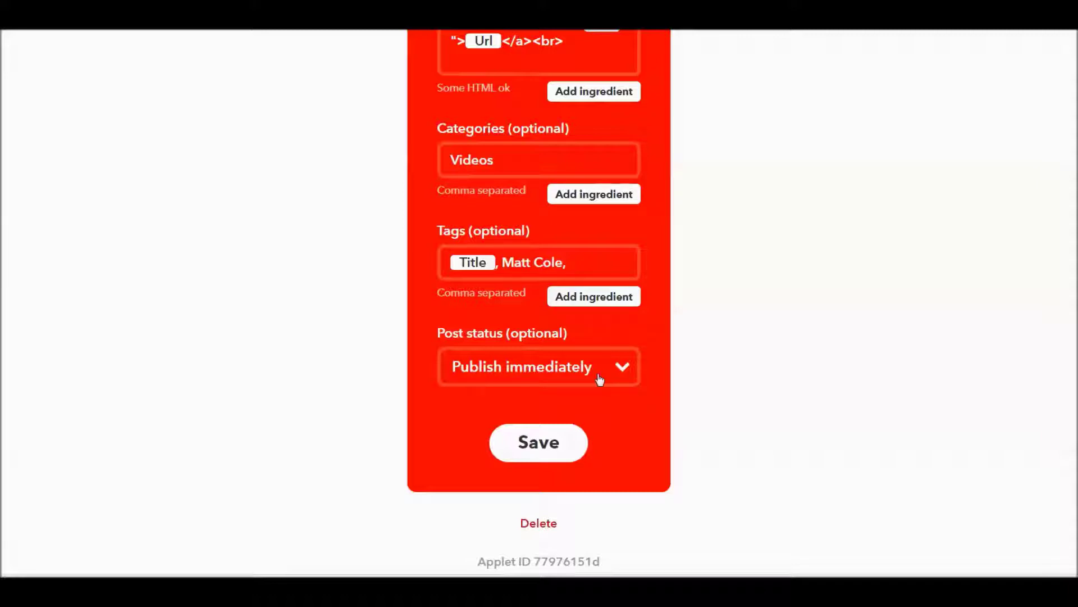
left_click(628, 369)
scroll(645, 397, "down", 1)
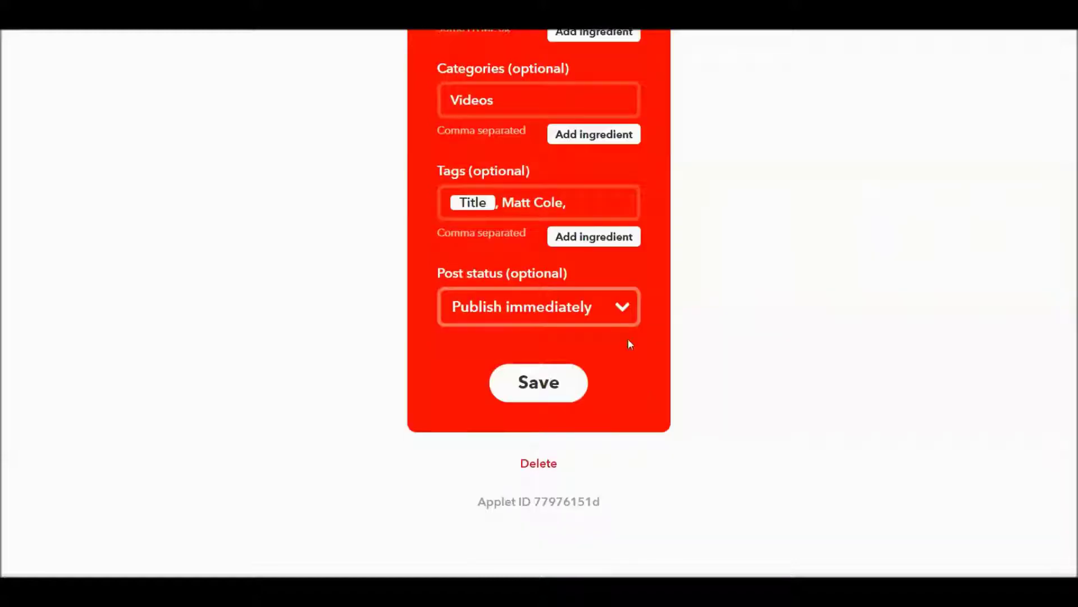
left_click(624, 308)
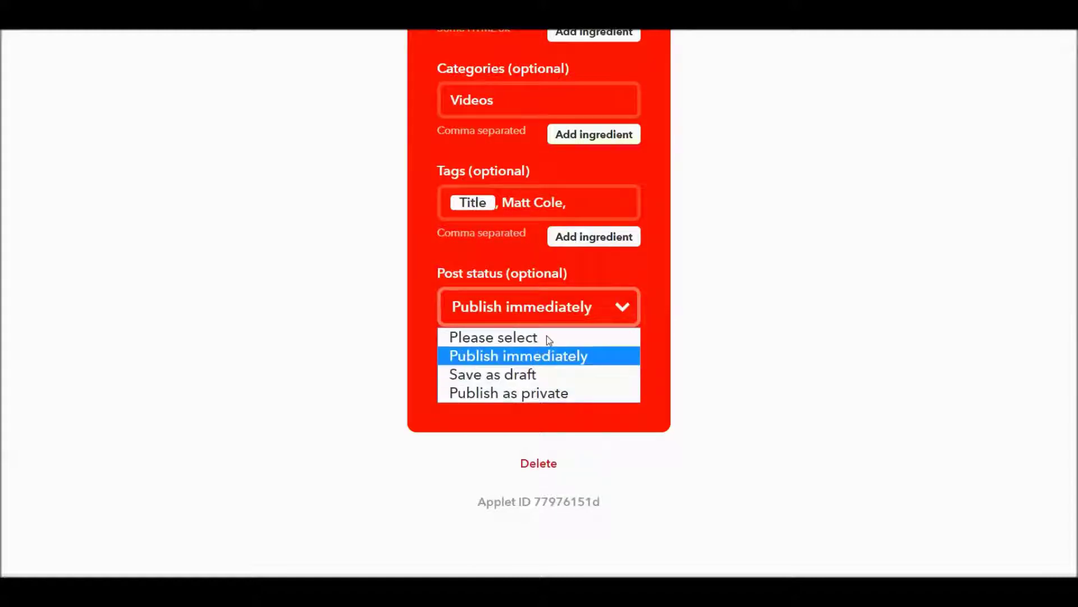
left_click(741, 298)
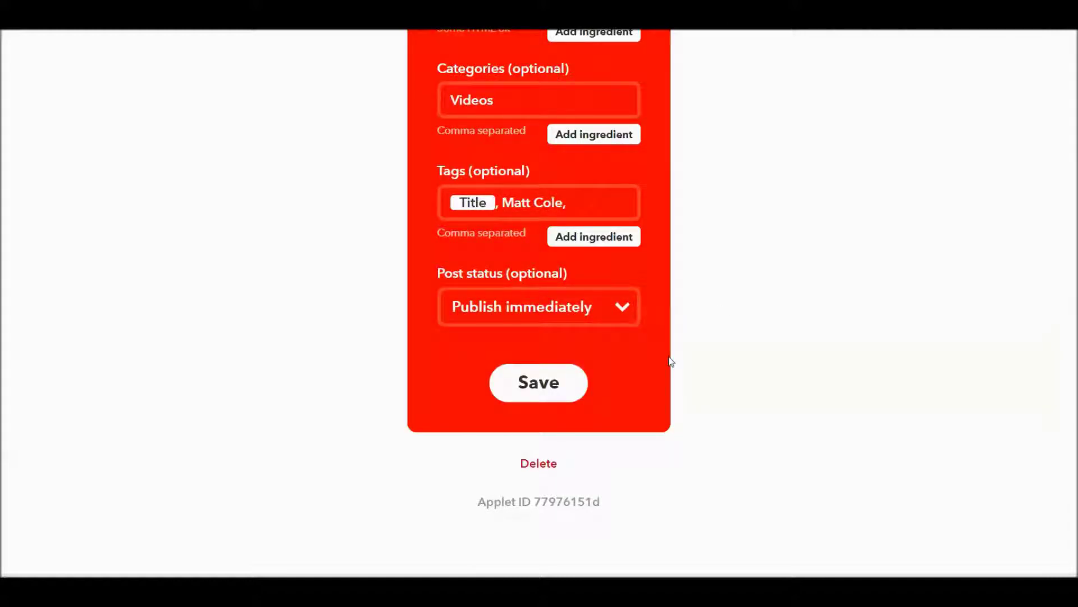
left_click(558, 396)
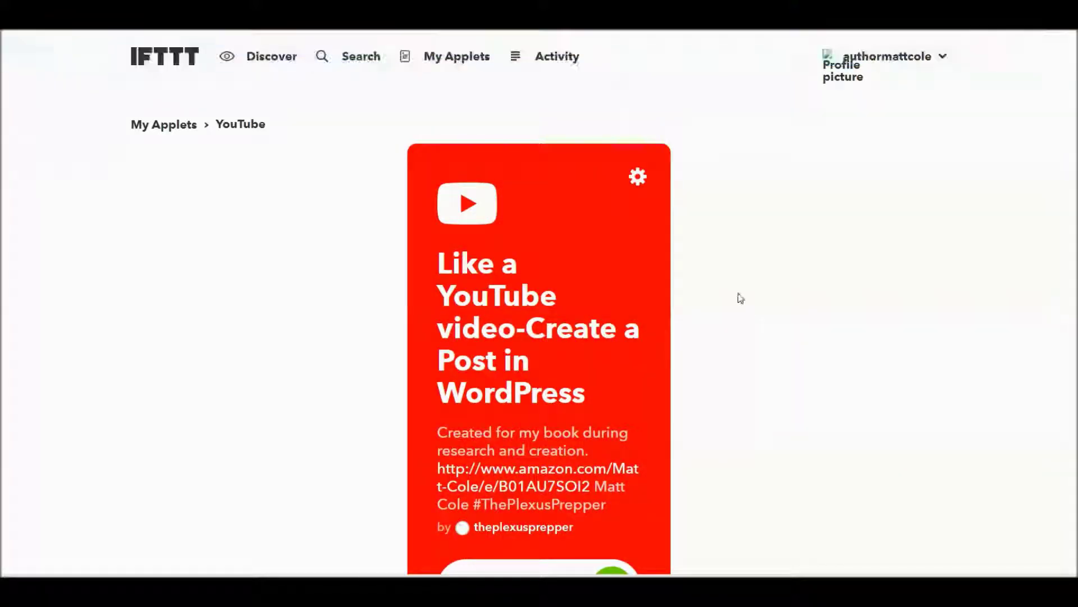
Run Check now repeatedly until the applet reports it has checked for new liked videos
scroll(742, 329, "down", 2)
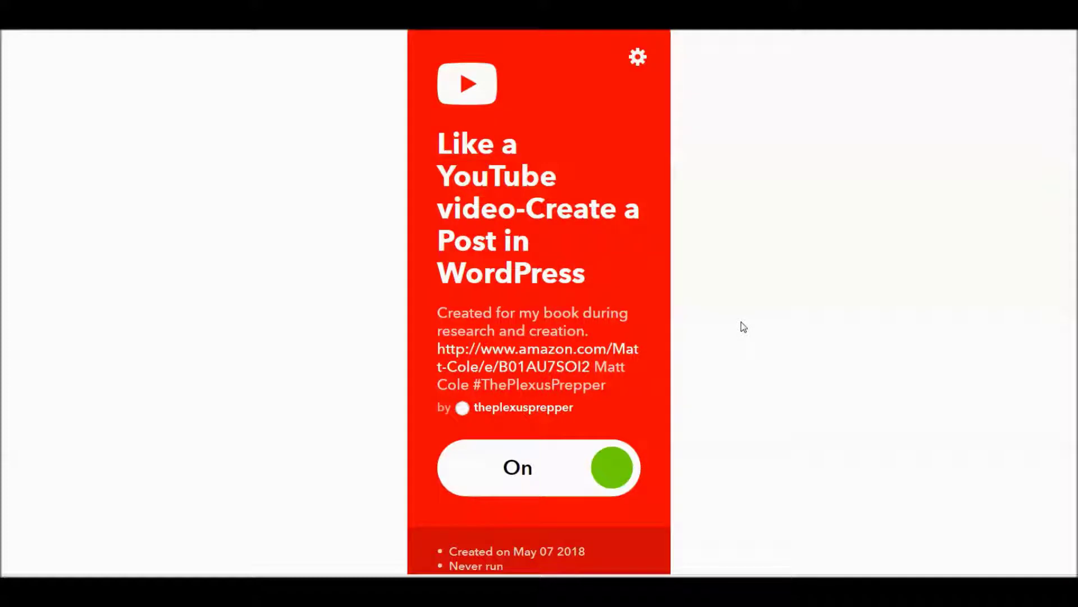
scroll(744, 327, "down", 3)
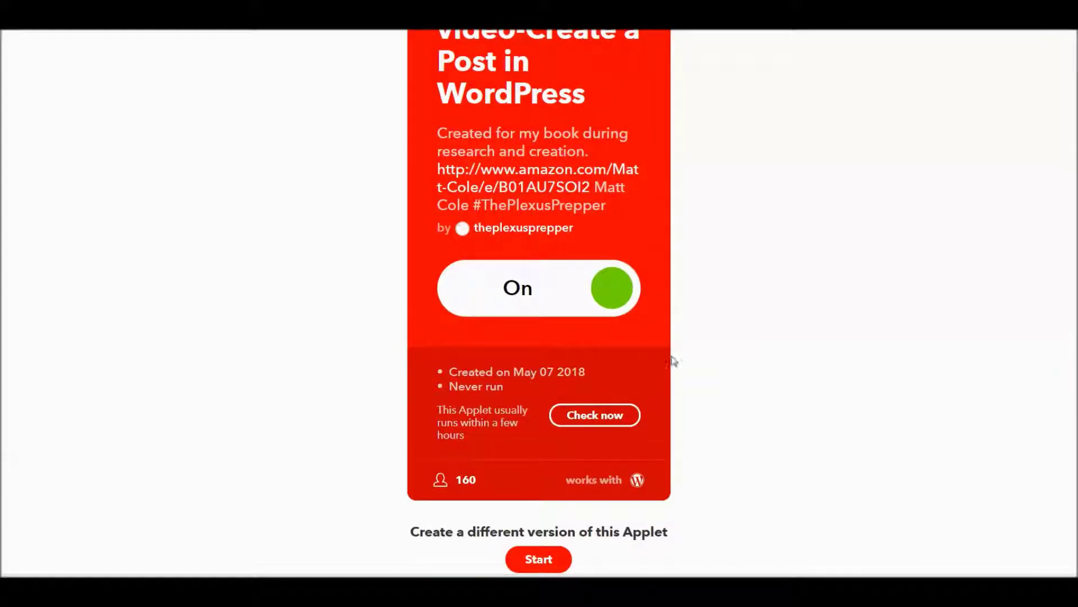
scroll(715, 351, "down", 1)
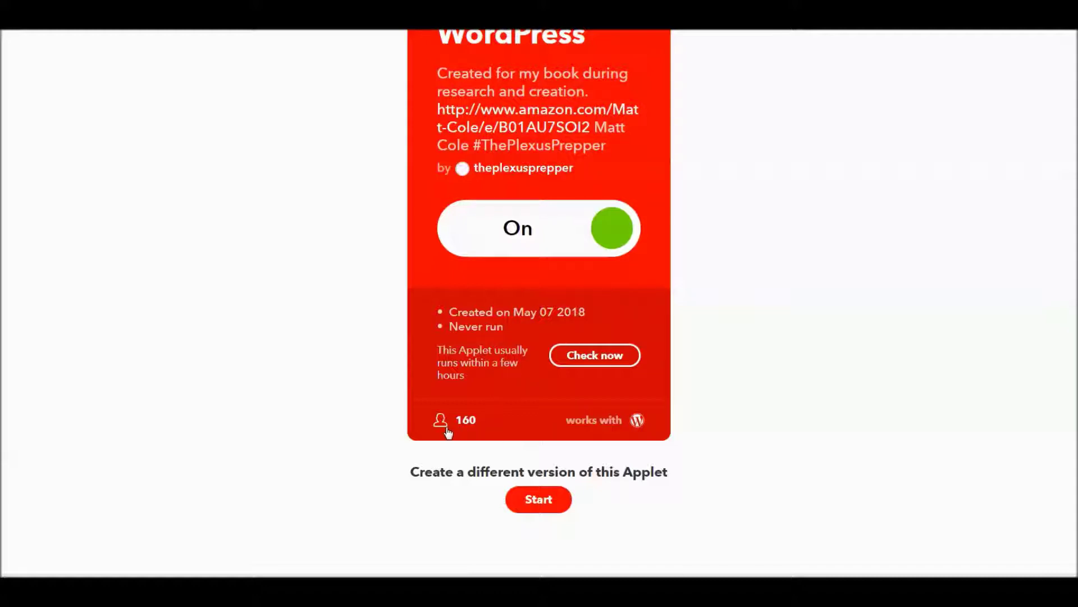
left_click(616, 364)
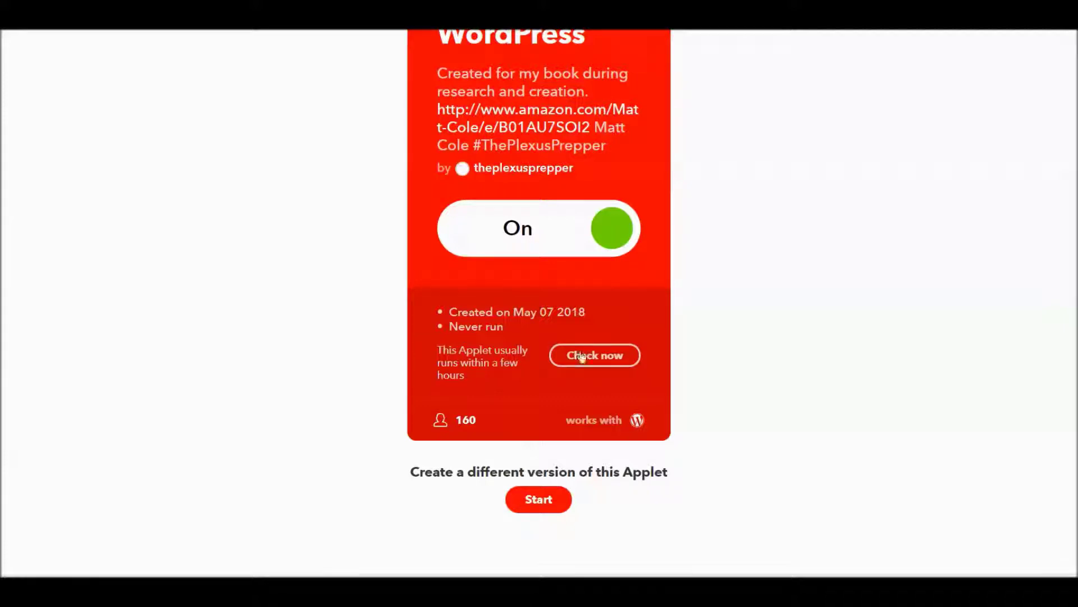
left_click(614, 360)
left_click(591, 358)
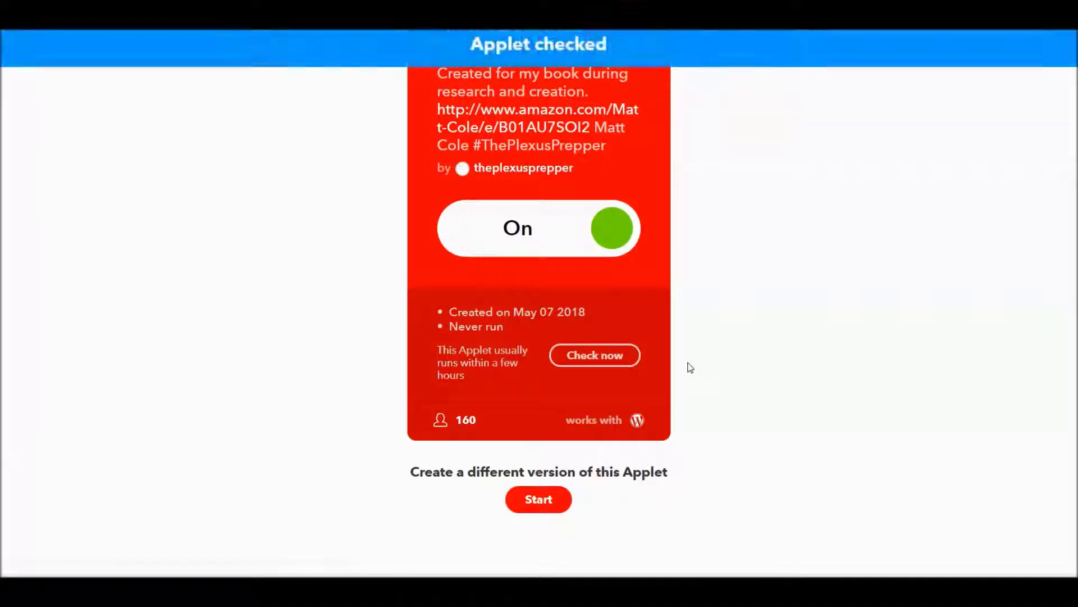
left_click(595, 355)
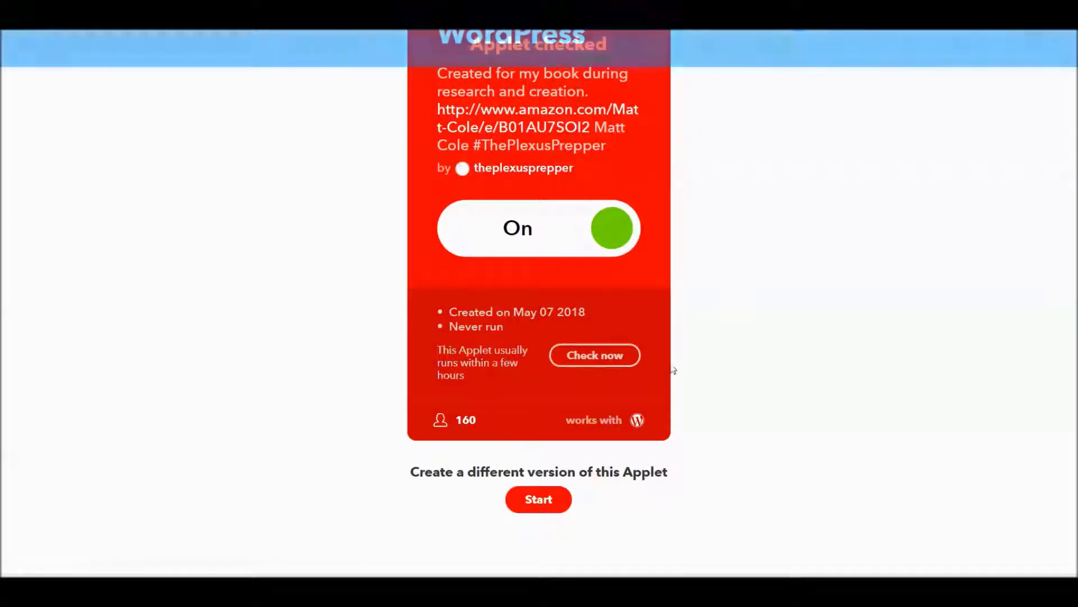
left_click(579, 358)
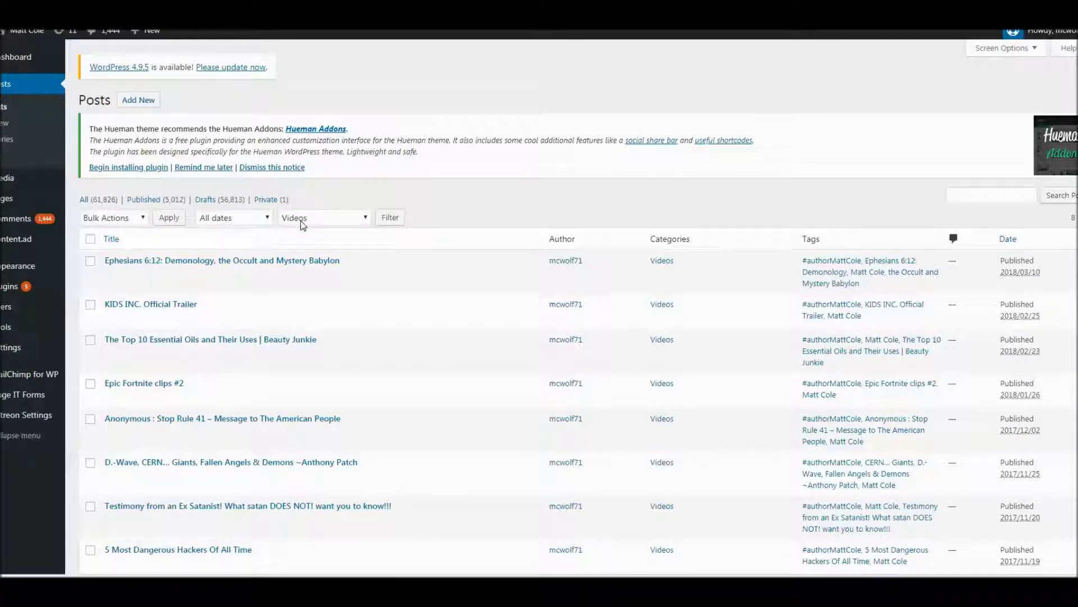
Filter the WordPress Posts list to show only the Videos category
left_click(390, 218)
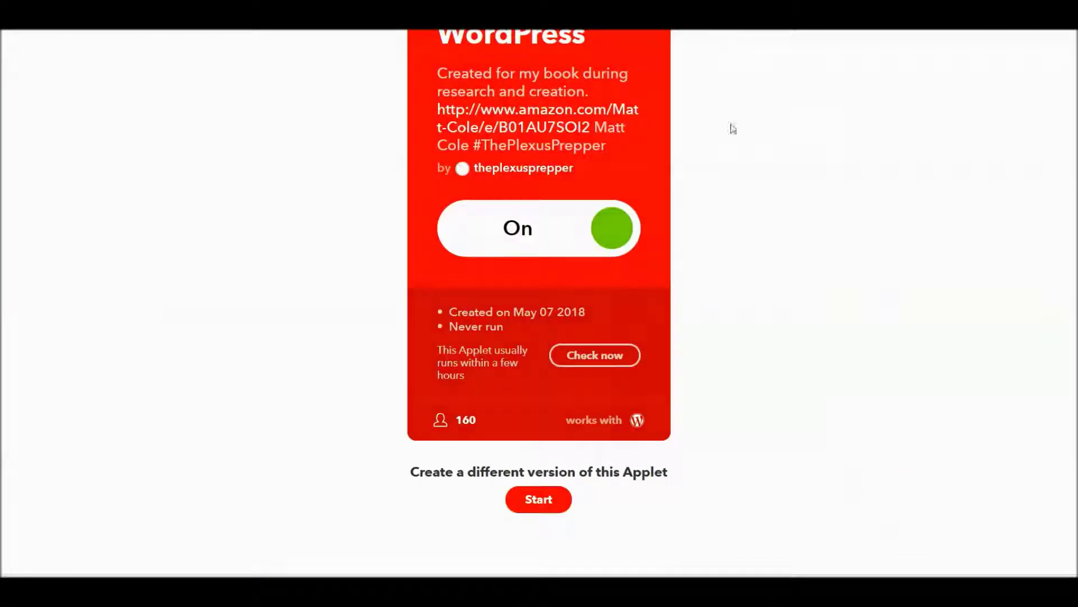
Run the applet's Check now so it looks for the newly liked IFTTT tutorial
left_click(616, 365)
Run the applet check three more times until the liked video is picked up
left_click(585, 357)
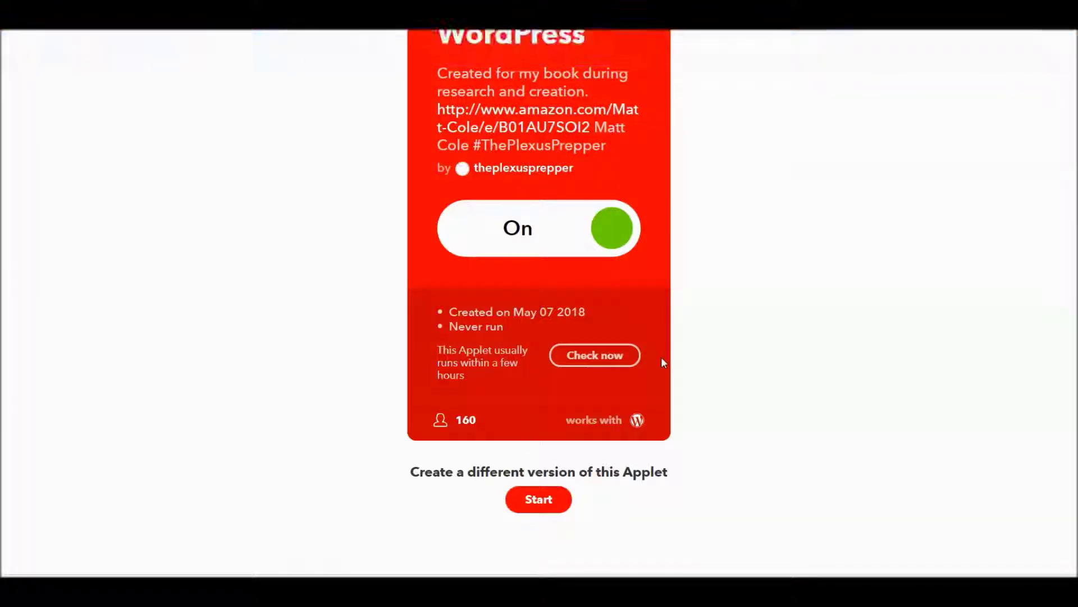
left_click(605, 357)
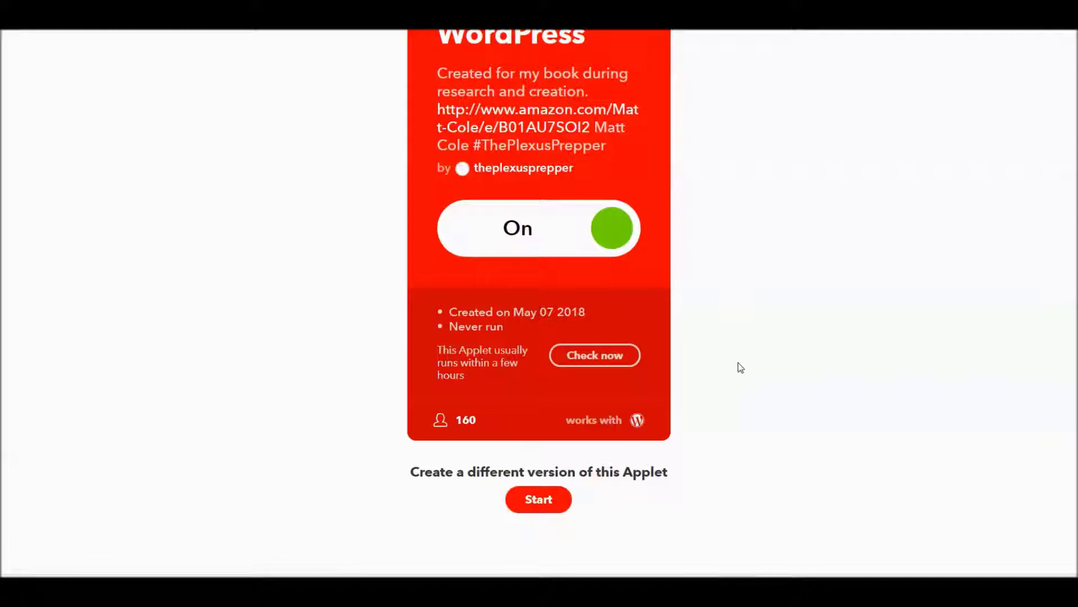
left_click(614, 364)
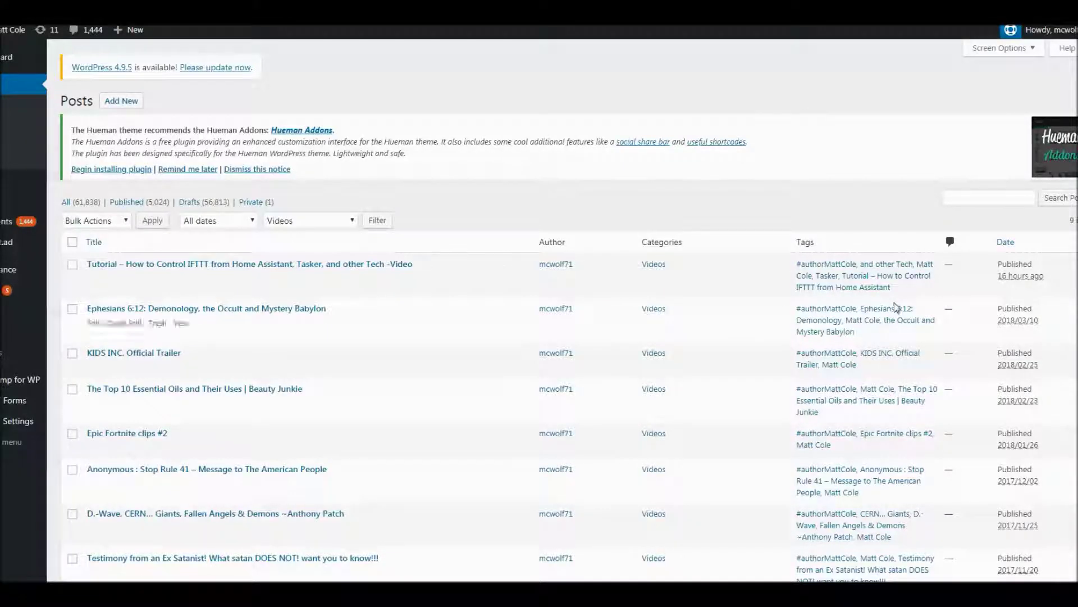
Open the newest post, 'Tutorial – How to Control IFTTT from Home Assistant, Tasker, and other Tech -Video'
left_click(193, 265)
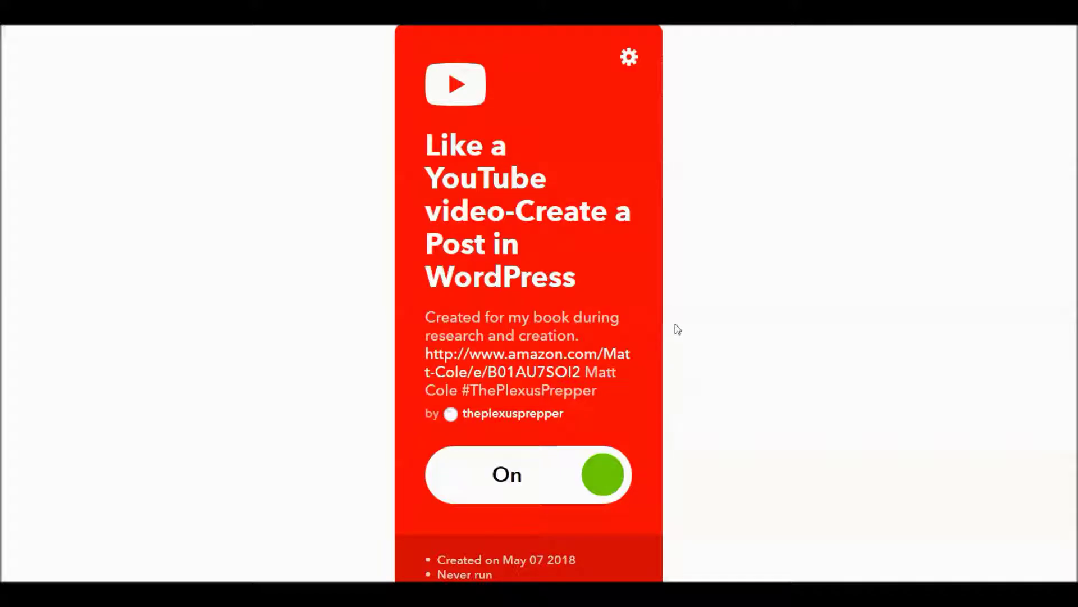
Open the applet's settings and scroll through its saved Create a post fields
left_click(629, 56)
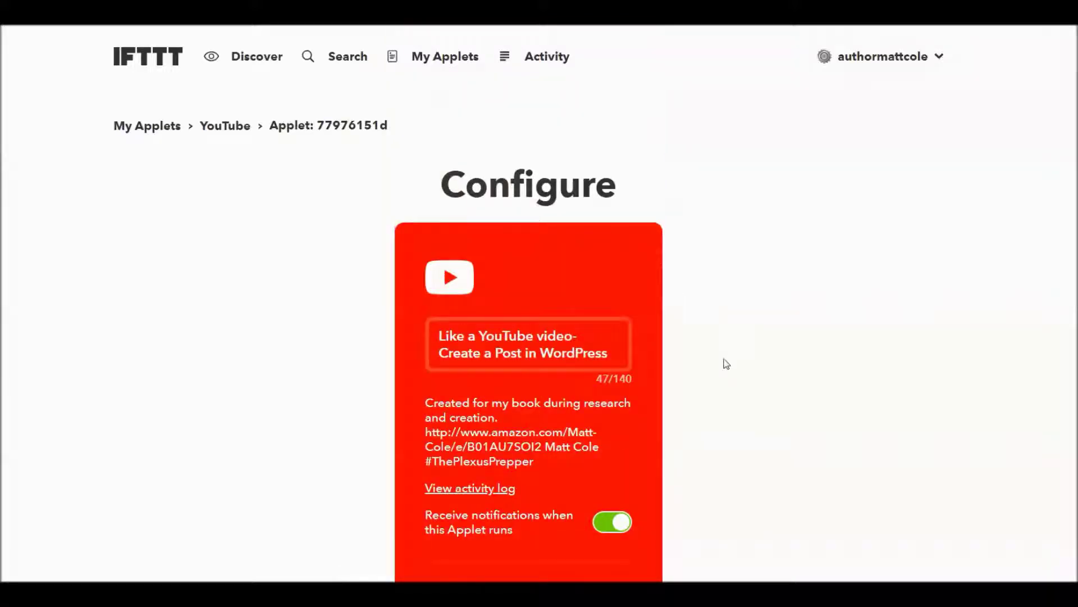
scroll(726, 364, "down", 9)
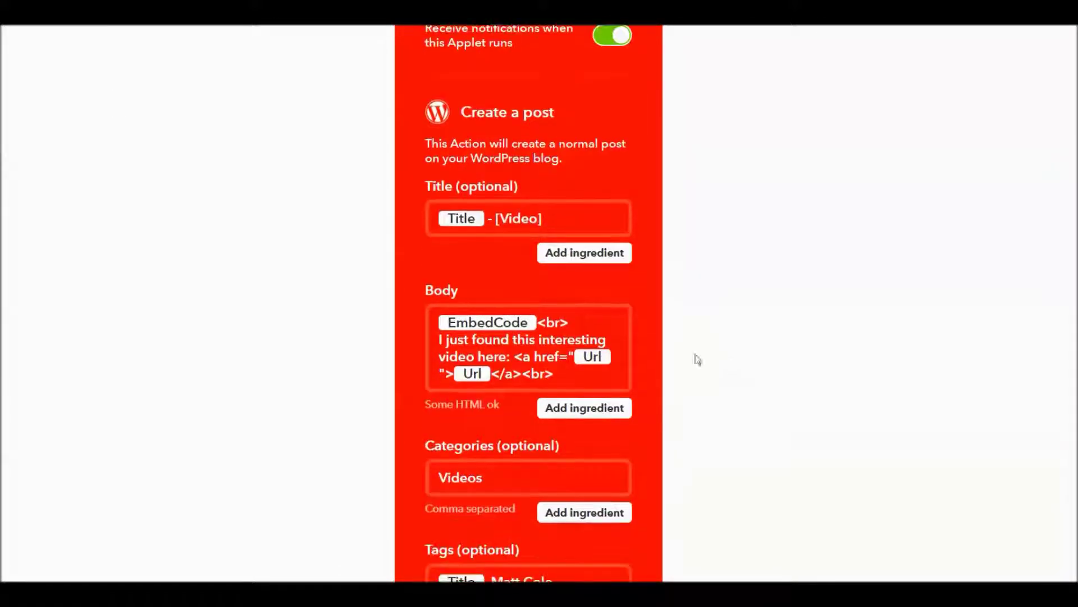
scroll(474, 327, "down", 1)
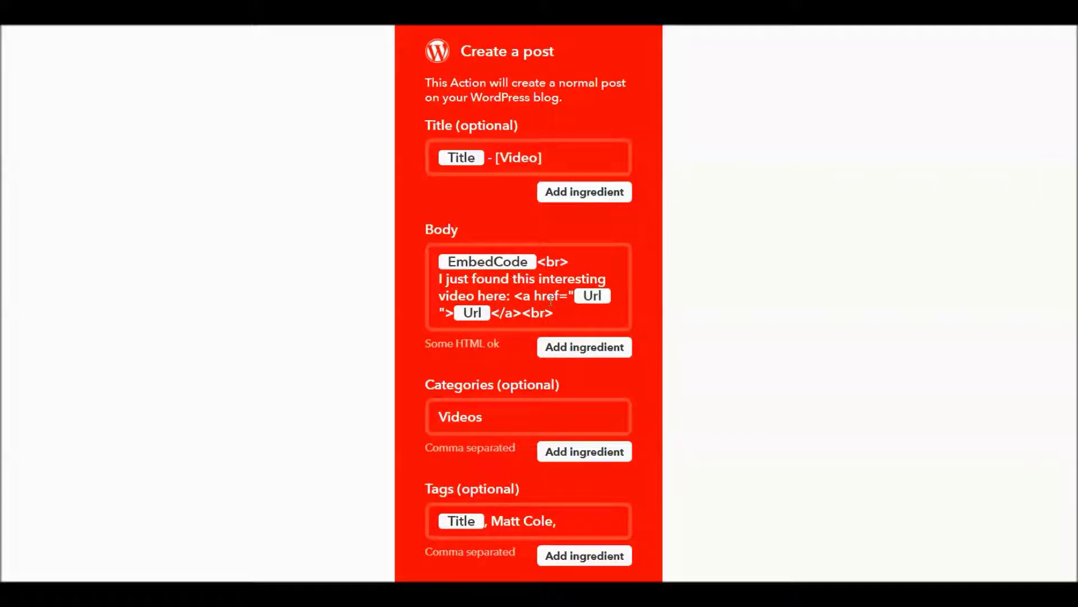
scroll(534, 319, "down", 2)
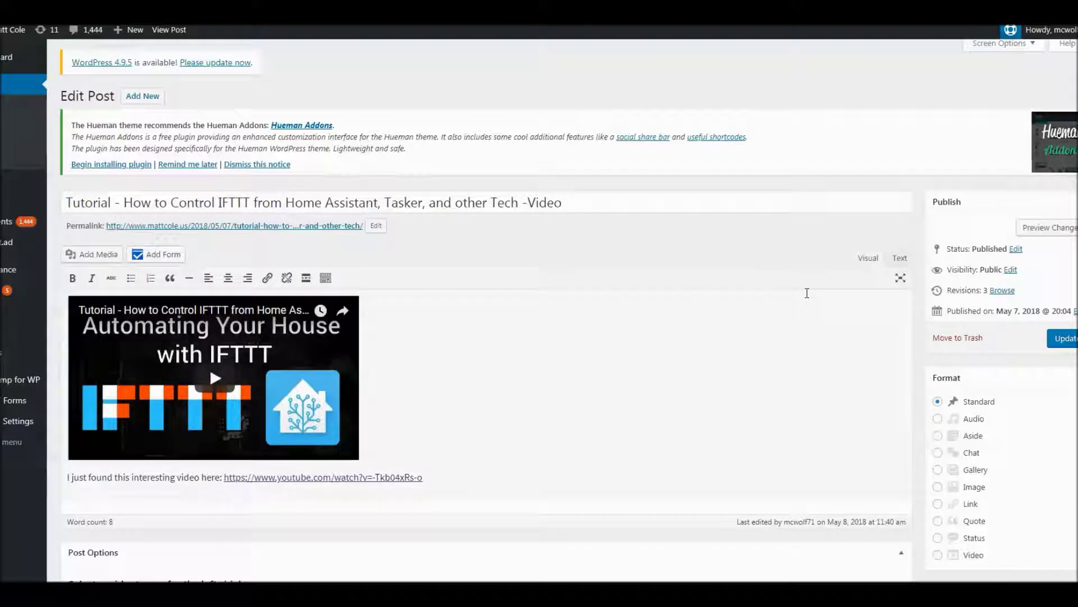
Scroll the Edit Post page to check the Videos category and the generated tags
scroll(752, 345, "down", 5)
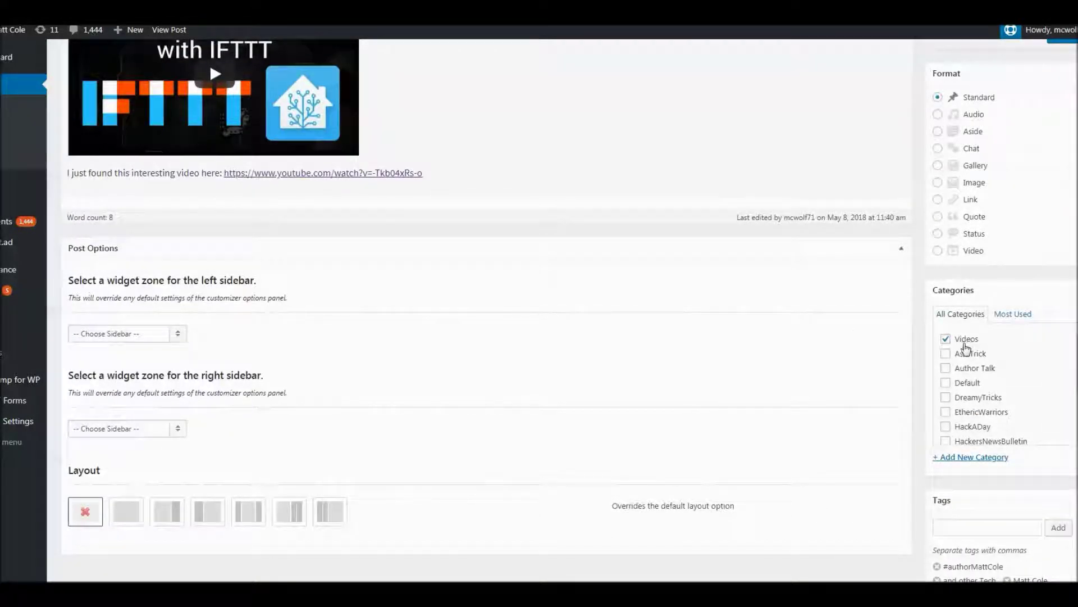
scroll(848, 468, "down", 1)
scroll(848, 467, "down", 1)
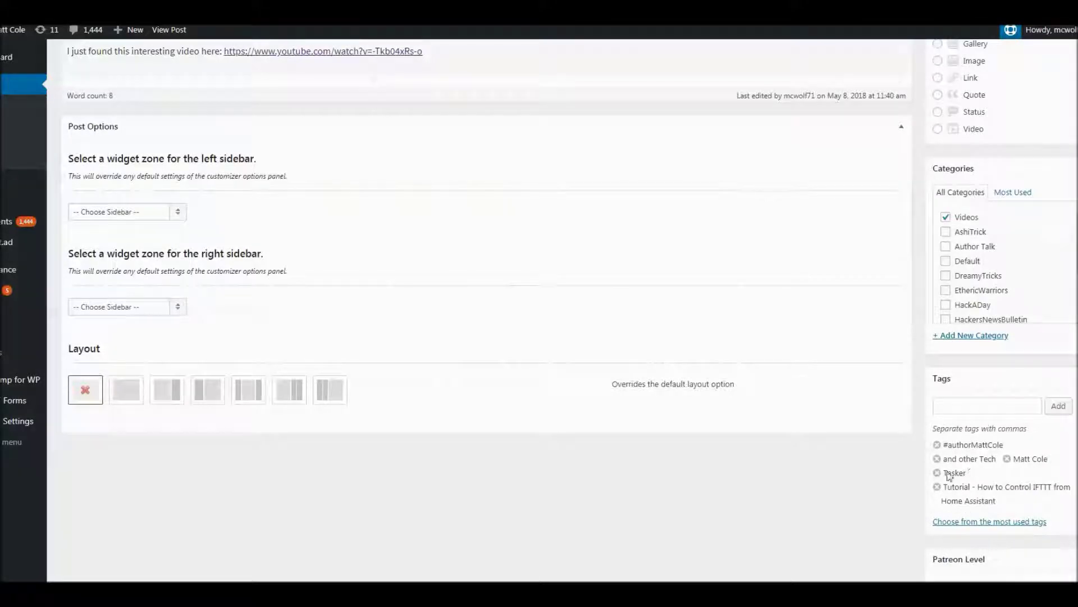
scroll(826, 373, "up", 7)
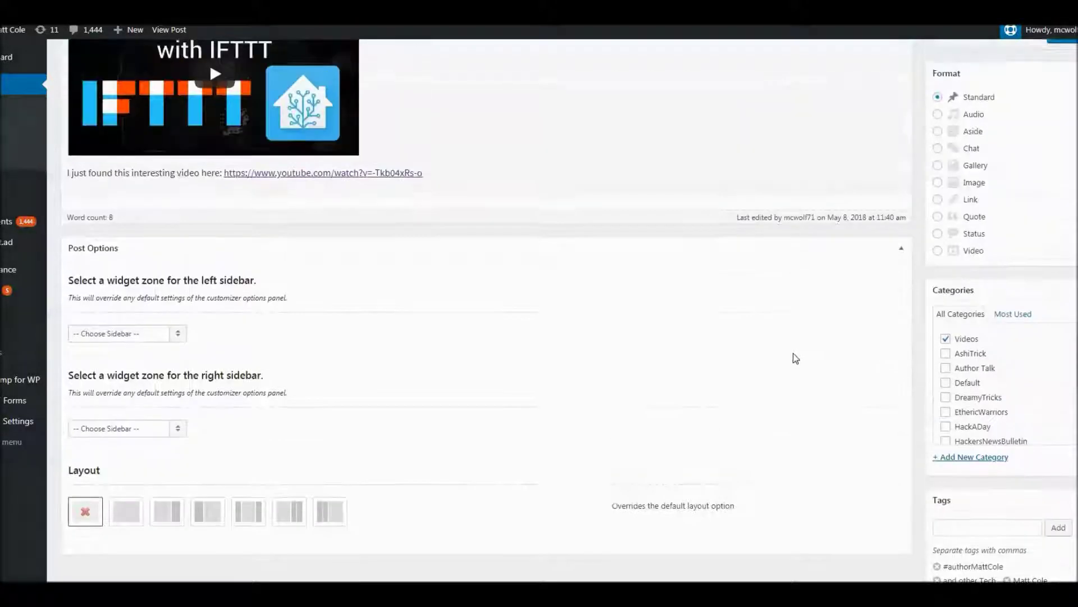